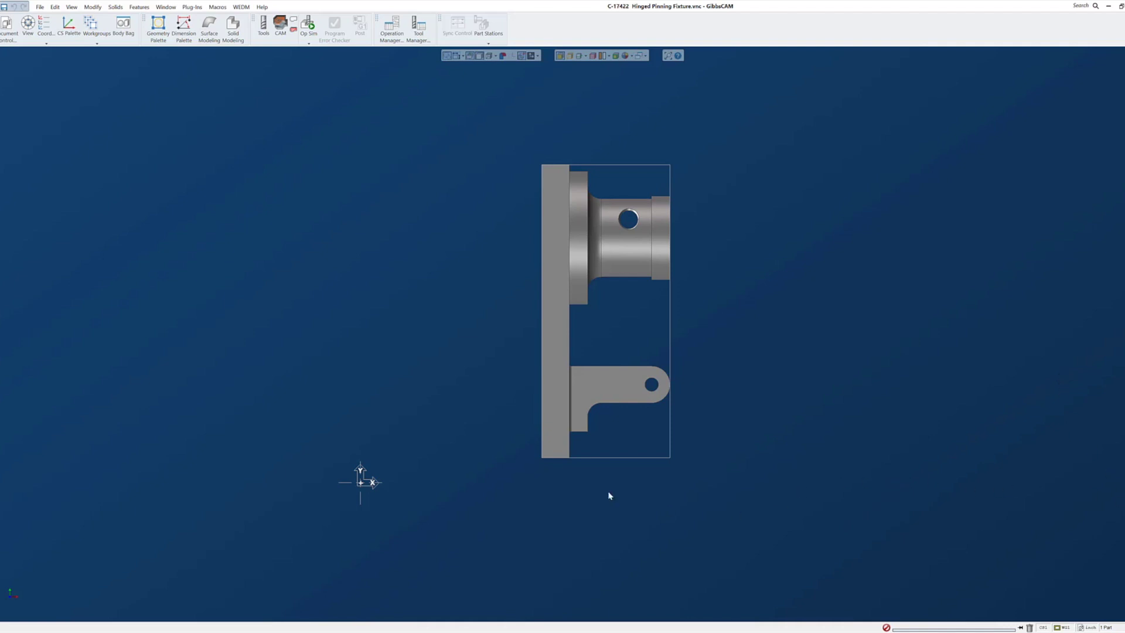
Examine the fixture's base plate, hinge bracket and flanged boss from several angles
{"action": "middle_click_drag", "start_coordinate": [609, 495], "coordinate": [315, 206]}
{"action": "middle_click_drag", "start_coordinate": [715, 466], "coordinate": [482, 289]}
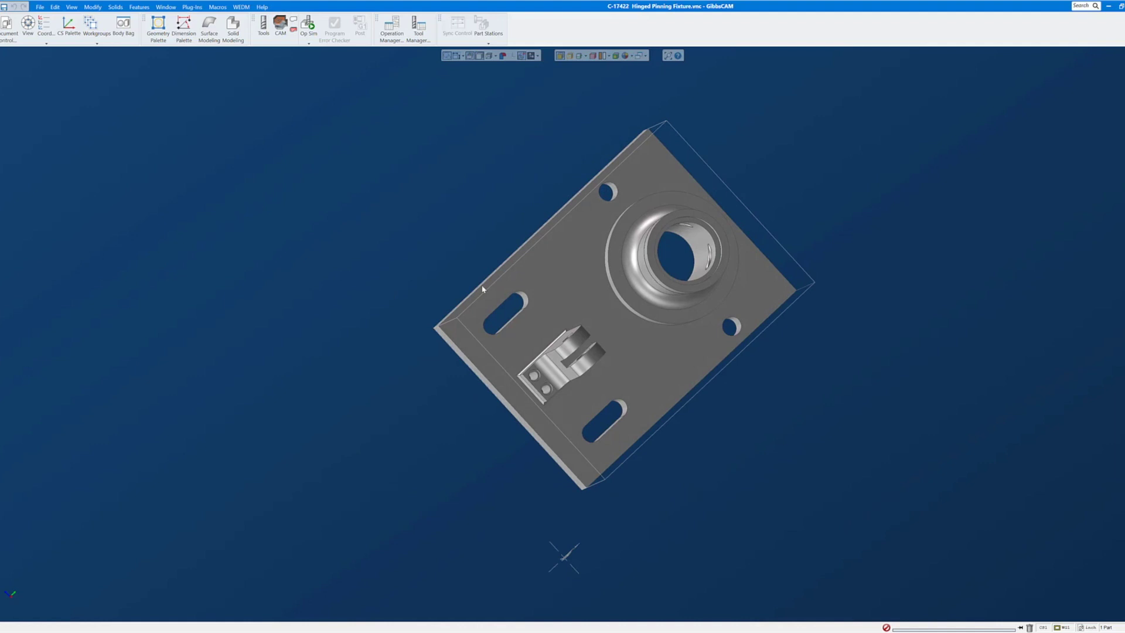
{"action": "left_click", "coordinate": [565, 267]}
{"action": "middle_click_drag", "start_coordinate": [873, 459], "coordinate": [468, 263]}
{"action": "middle_click_drag", "start_coordinate": [884, 230], "coordinate": [733, 355]}
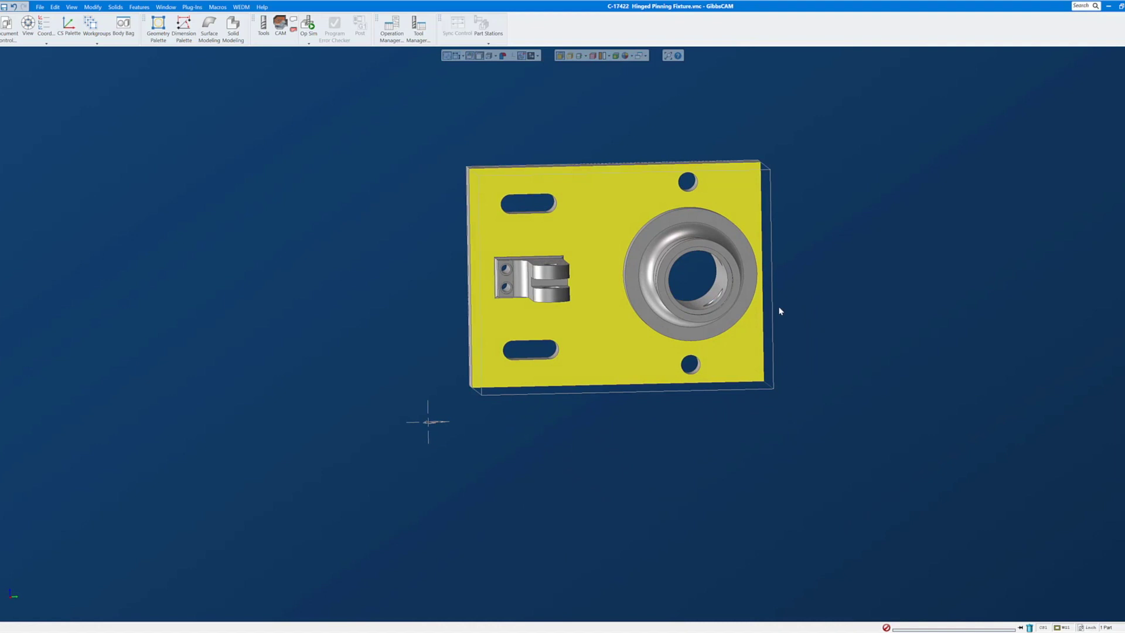
{"action": "middle_click_drag", "start_coordinate": [659, 204], "coordinate": [719, 313]}
{"action": "middle_click_drag", "start_coordinate": [602, 266], "coordinate": [615, 83]}
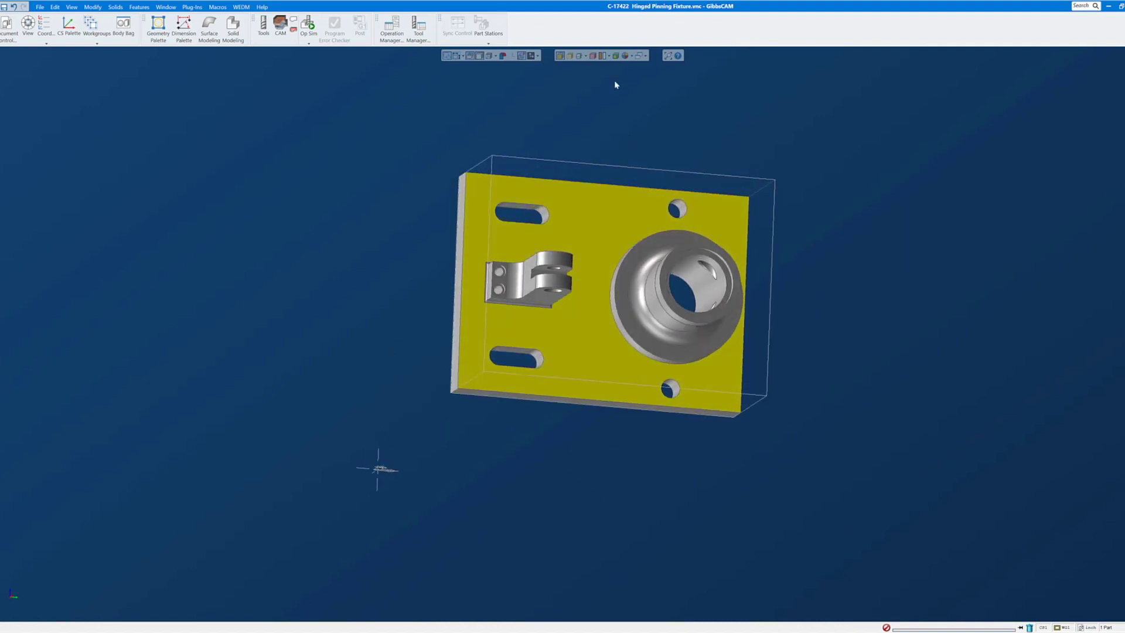
{"action": "middle_click_drag", "start_coordinate": [589, 265], "coordinate": [617, 194]}
{"action": "left_click", "coordinate": [643, 142]}
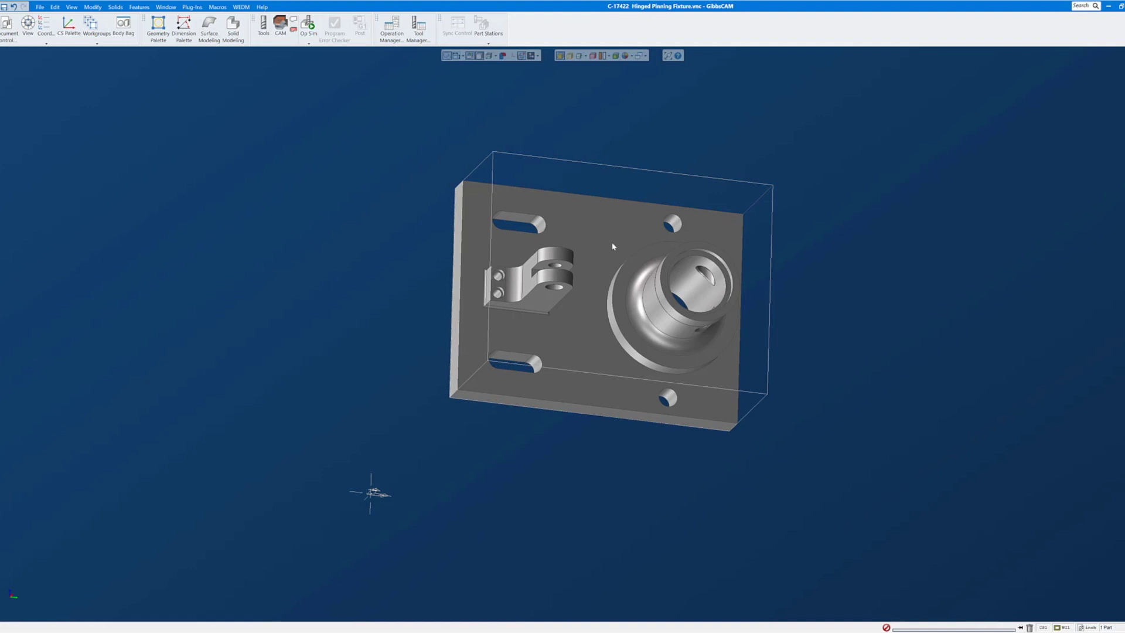
Align the plate's large face on the bracket and boss side to the current coordinate system
{"action": "left_click", "coordinate": [593, 230]}
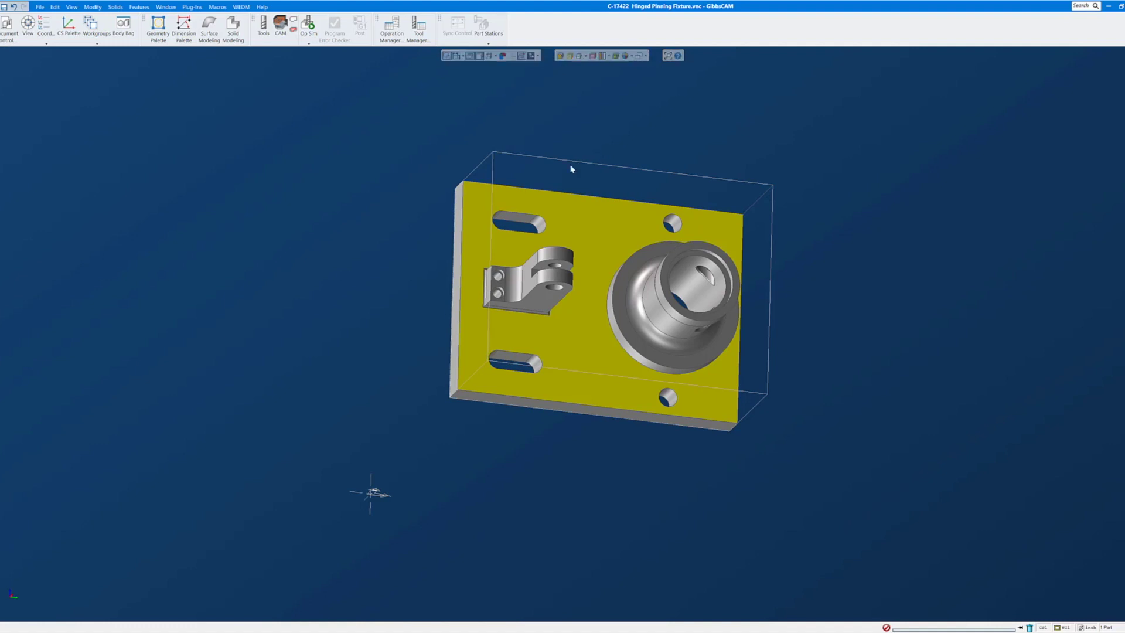
{"action": "double_click", "coordinate": [574, 210]}
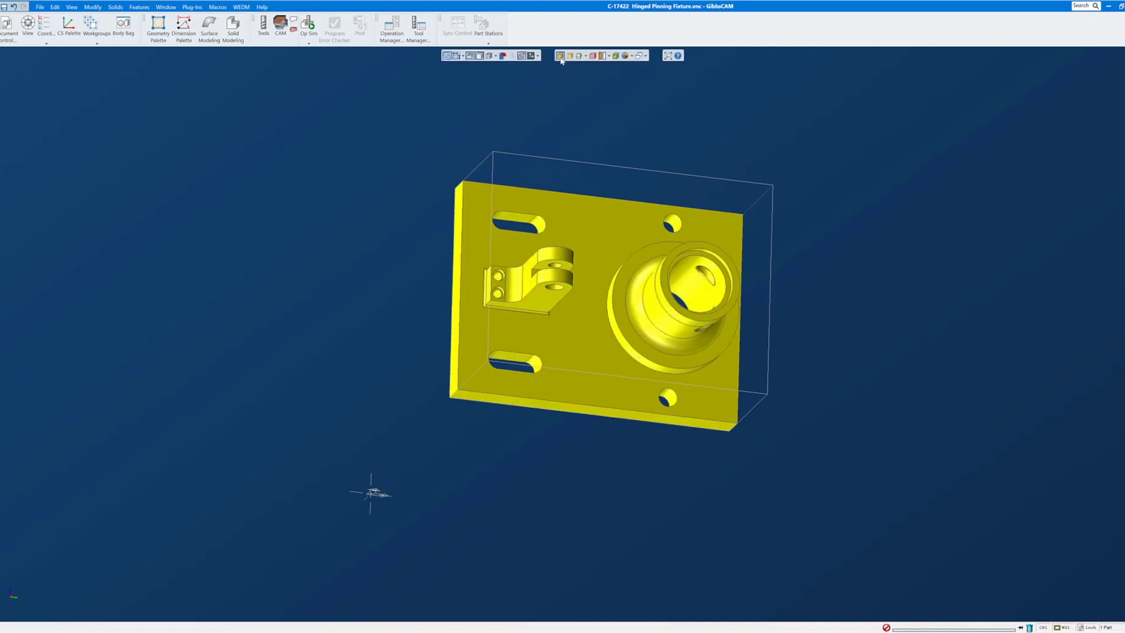
{"action": "left_click", "coordinate": [583, 210]}
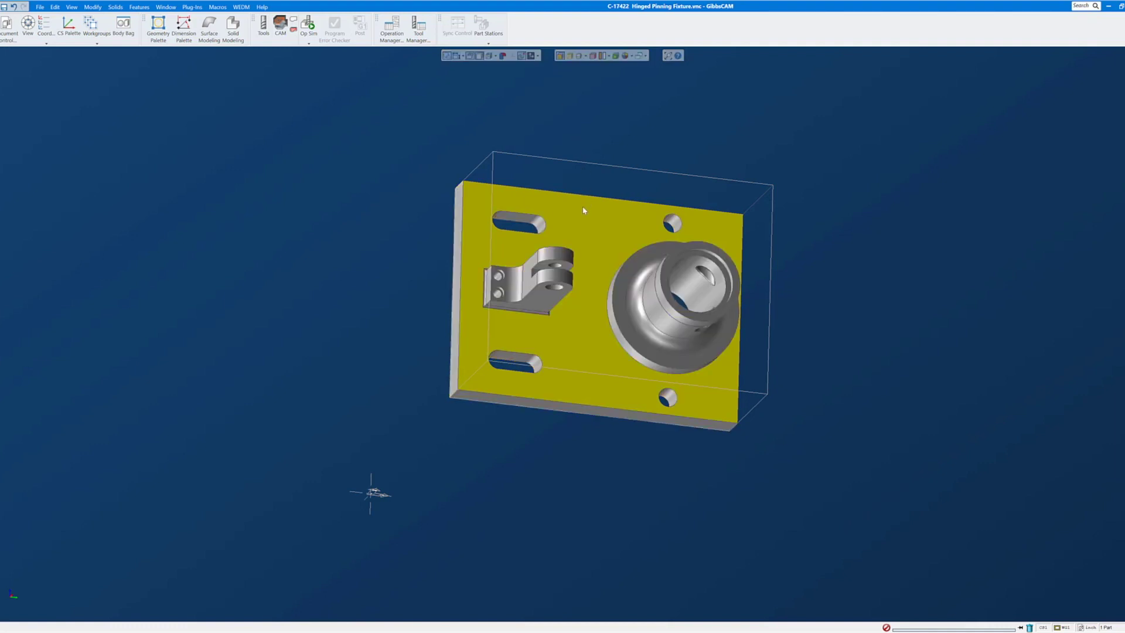
{"action": "left_click", "coordinate": [533, 300]}
{"action": "left_click", "coordinate": [522, 293]}
{"action": "left_click", "coordinate": [593, 293]}
{"action": "right_click", "coordinate": [604, 224]}
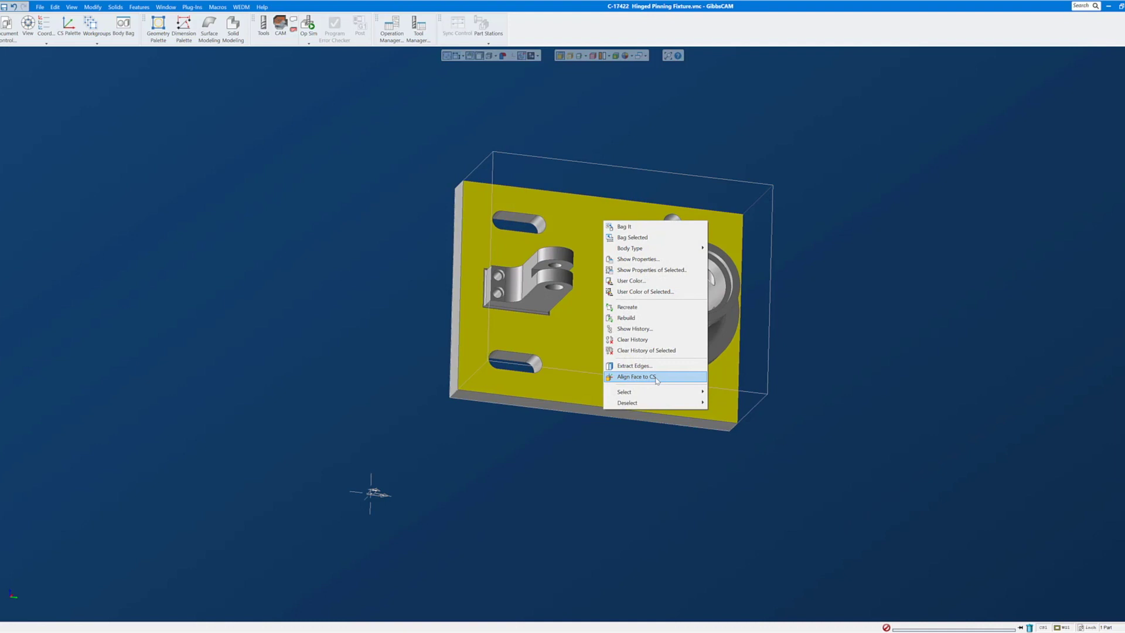
{"action": "left_click", "coordinate": [656, 378]}
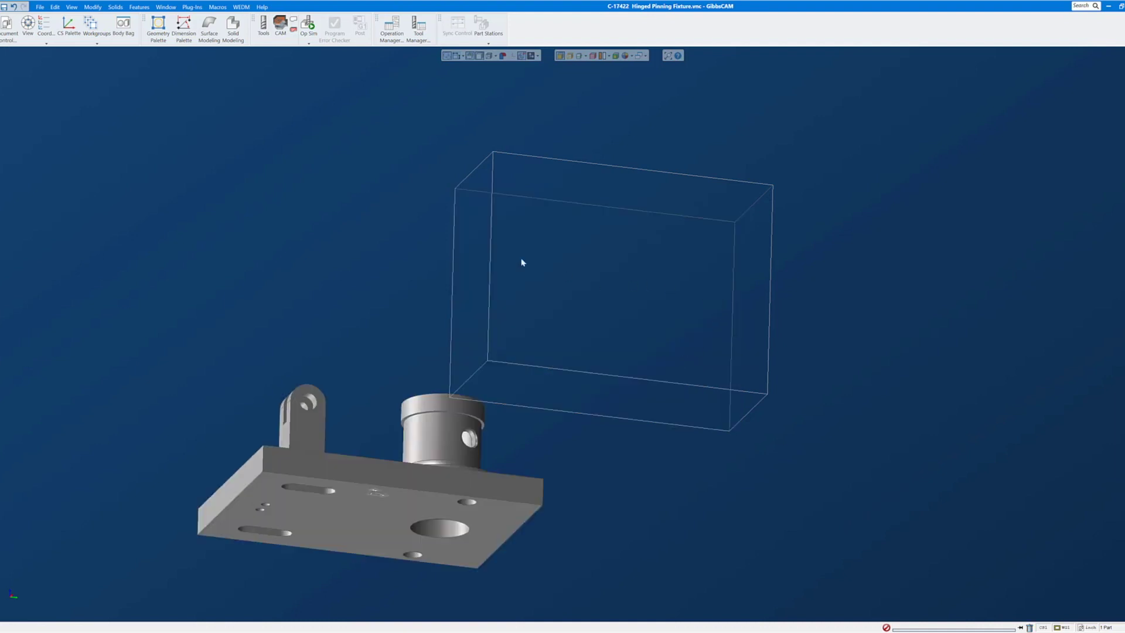
Rotate the part 90 degrees clockwise around X 0, Y 0 with 2D Rotate
{"action": "middle_click_drag", "start_coordinate": [243, 205], "coordinate": [571, 525]}
{"action": "left_click", "coordinate": [408, 521]}
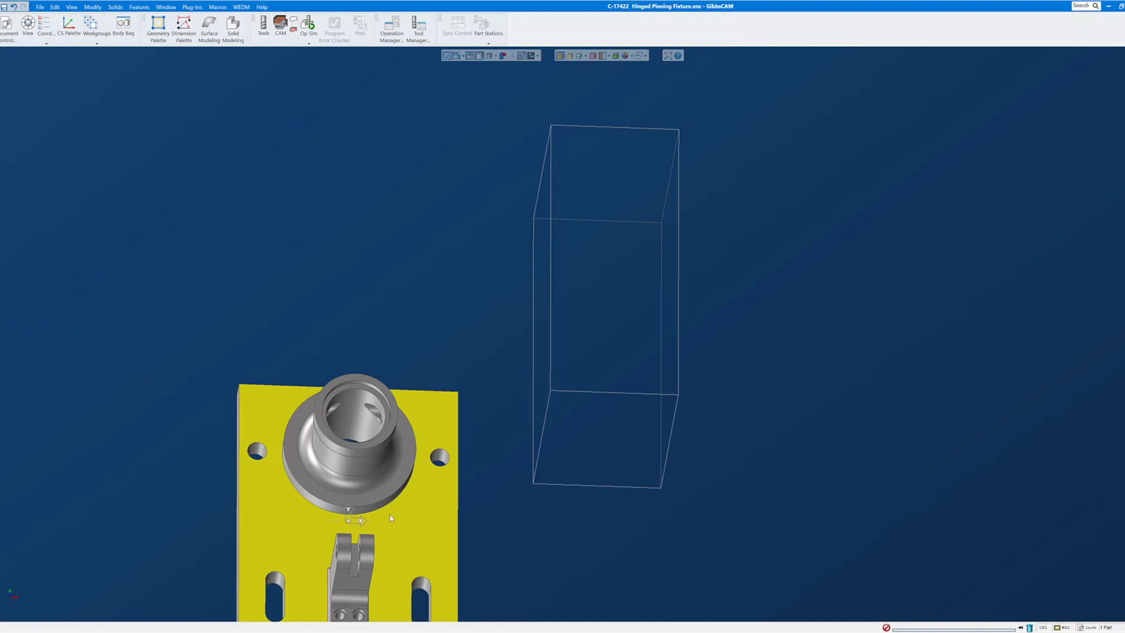
{"action": "key", "text": "ctrl+h"}
{"action": "middle_click_drag", "start_coordinate": [396, 499], "coordinate": [499, 344]}
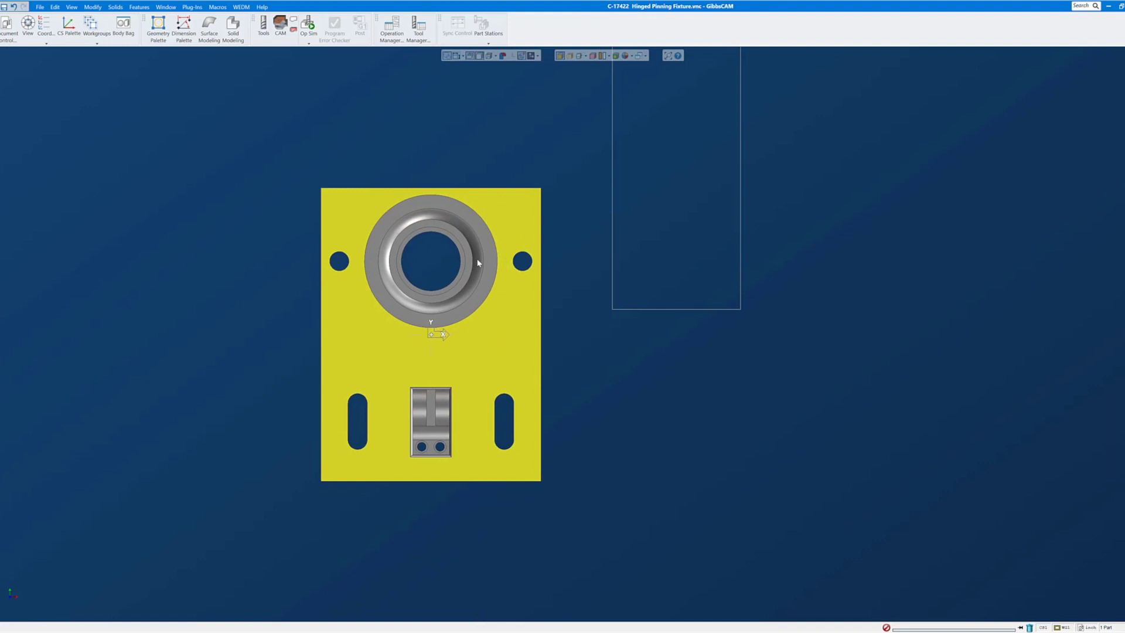
{"action": "middle_click_drag", "start_coordinate": [456, 382], "coordinate": [448, 256]}
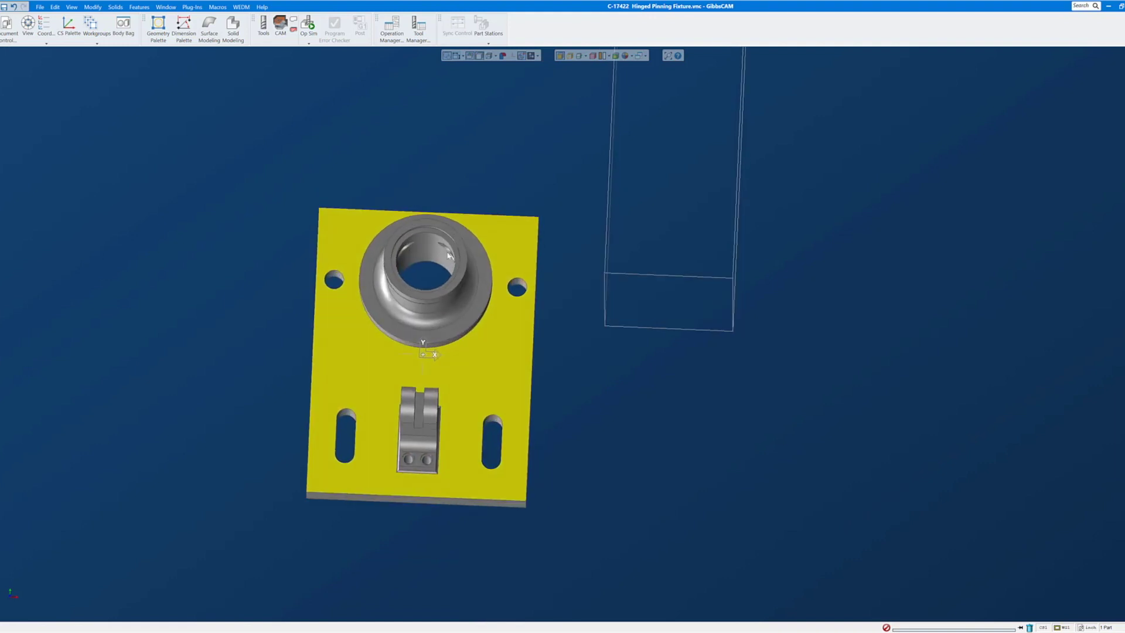
{"action": "left_click", "coordinate": [437, 304]}
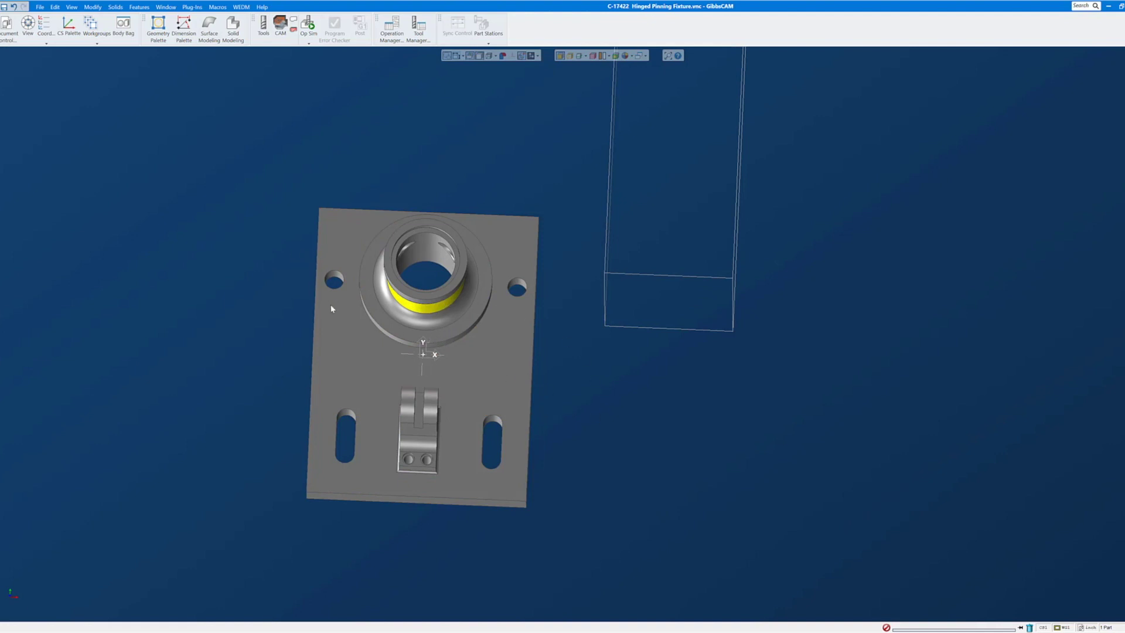
{"action": "left_click", "coordinate": [345, 338]}
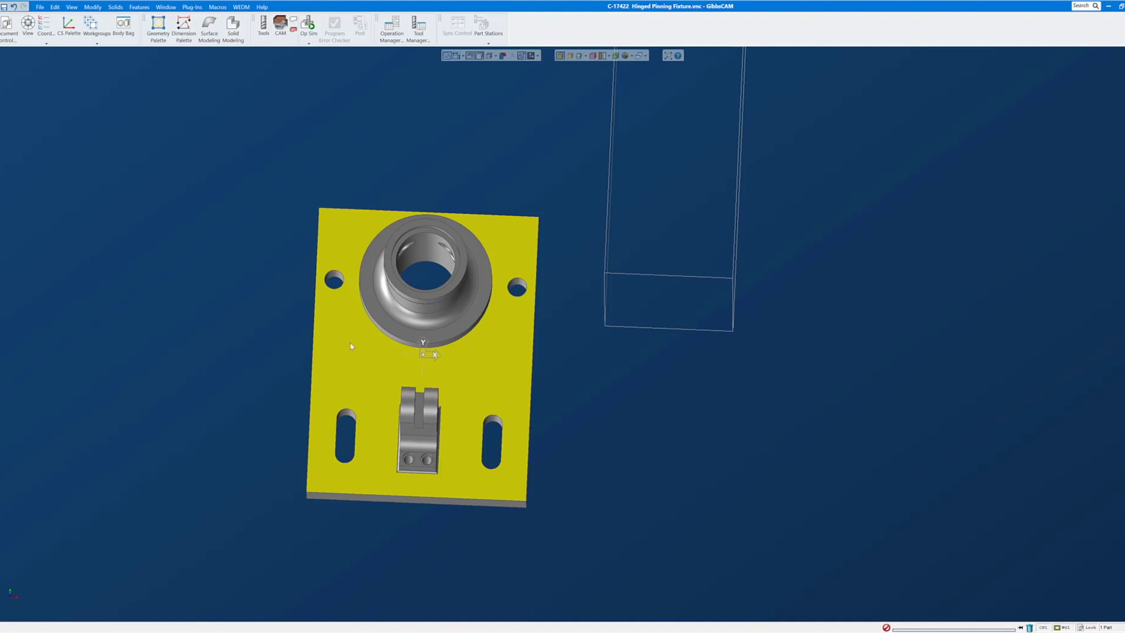
{"action": "left_click", "coordinate": [95, 8]}
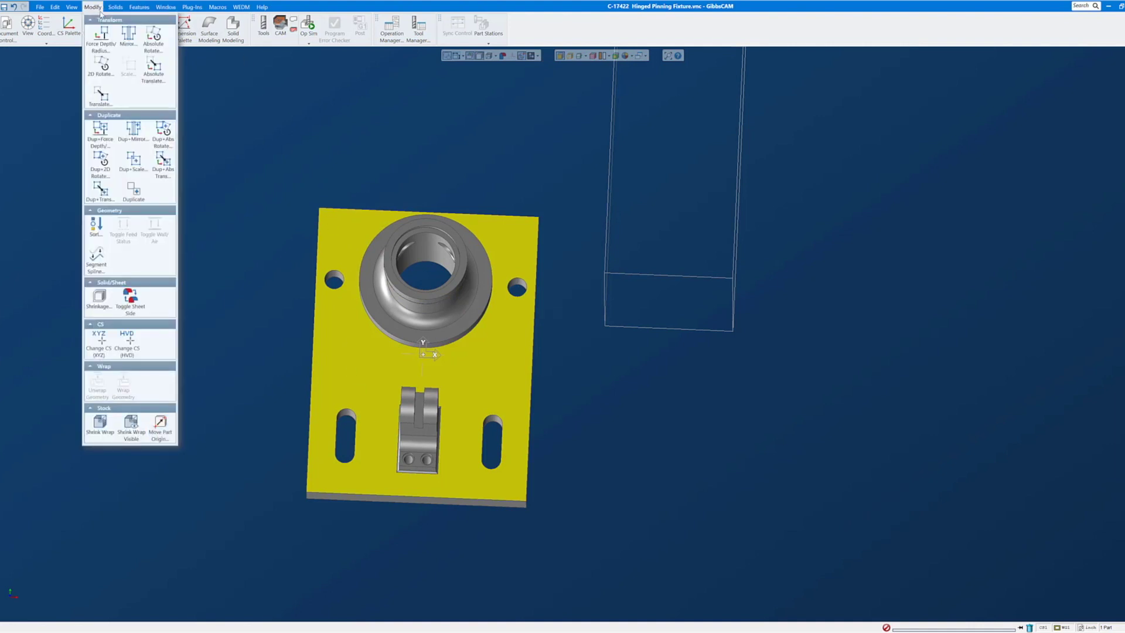
{"action": "left_click", "coordinate": [100, 66]}
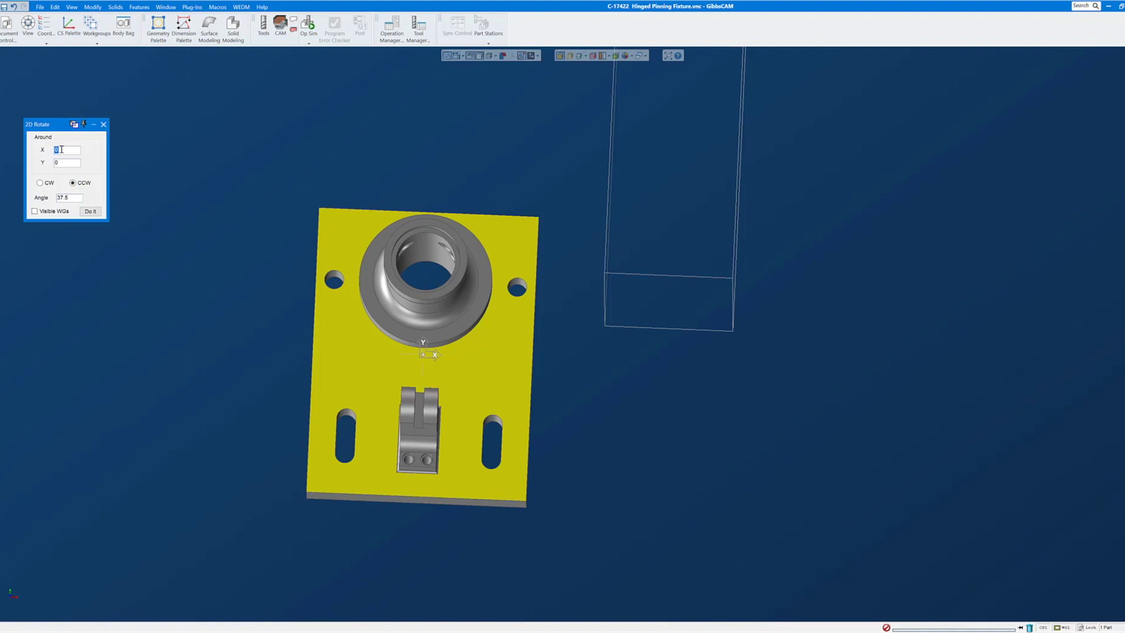
{"action": "left_click", "coordinate": [49, 183]}
{"action": "left_click_drag", "start_coordinate": [80, 198], "coordinate": [34, 201]}
{"action": "type", "text": "90"}
{"action": "left_click", "coordinate": [94, 212]}
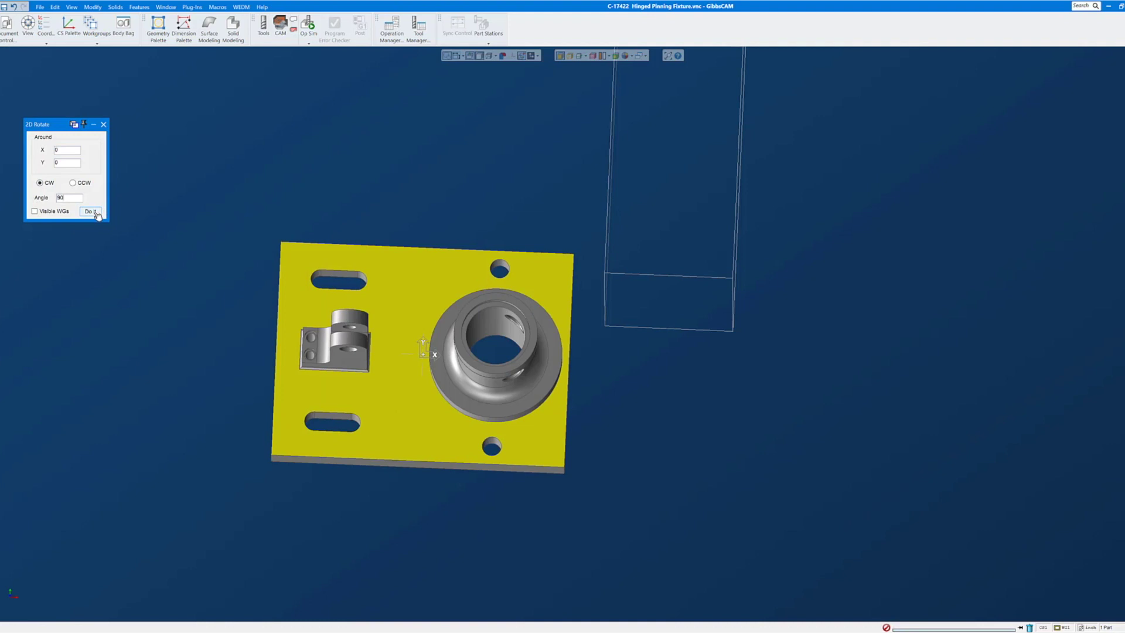
Shrink-wrap the stock around the rotated part and view it from the home orientation
{"action": "left_click", "coordinate": [97, 7]}
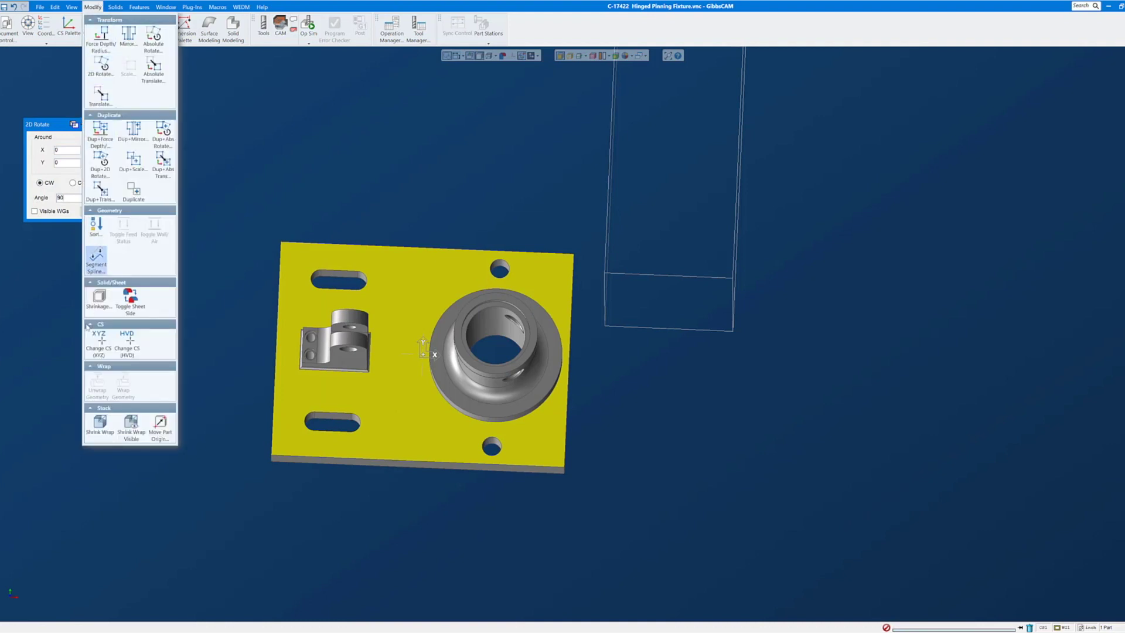
{"action": "left_click", "coordinate": [98, 437]}
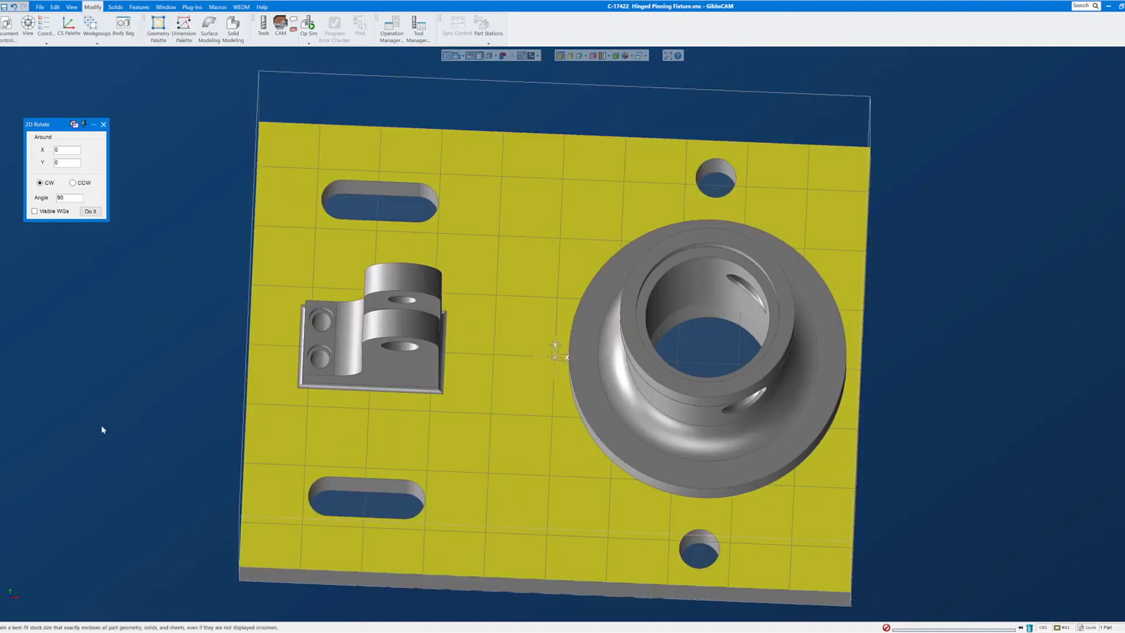
{"action": "left_click", "coordinate": [104, 125]}
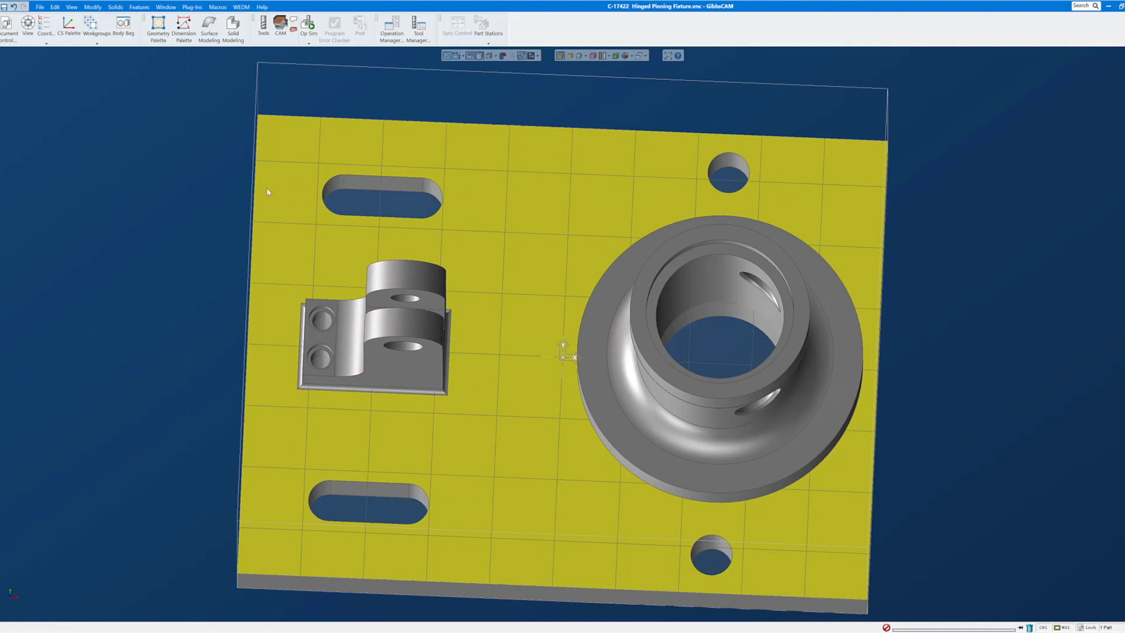
{"action": "key", "text": "ctrl+h"}
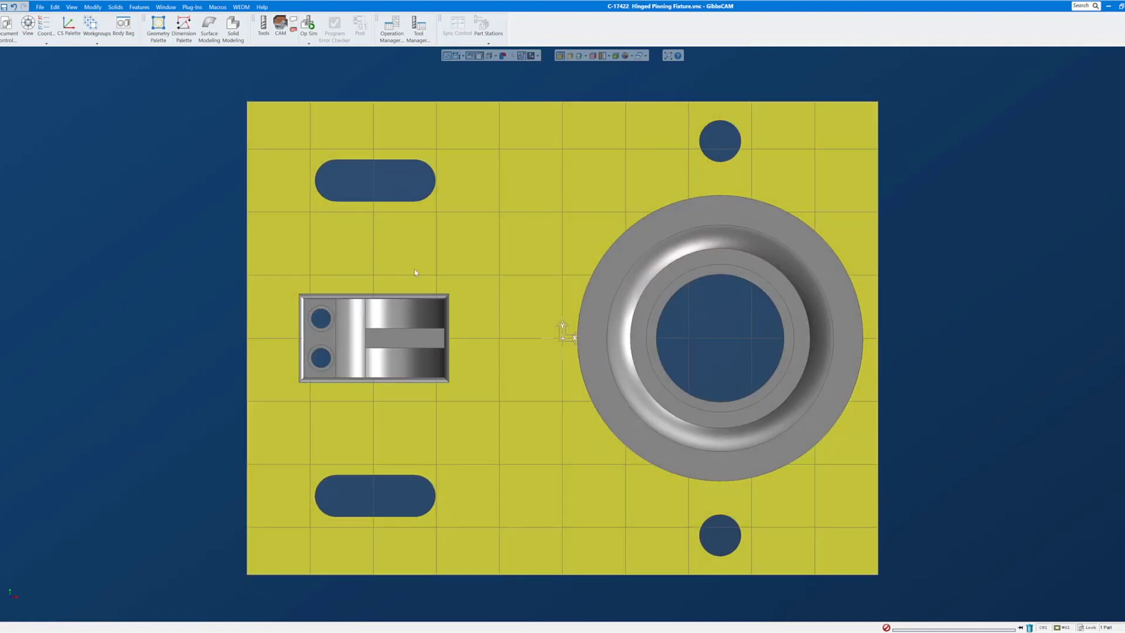
Examine the boss's top ring face and the plate's edge faces relative to the stock box
{"action": "middle_click_drag", "start_coordinate": [570, 479], "coordinate": [638, 503]}
{"action": "middle_click_drag", "start_coordinate": [651, 436], "coordinate": [755, 486]}
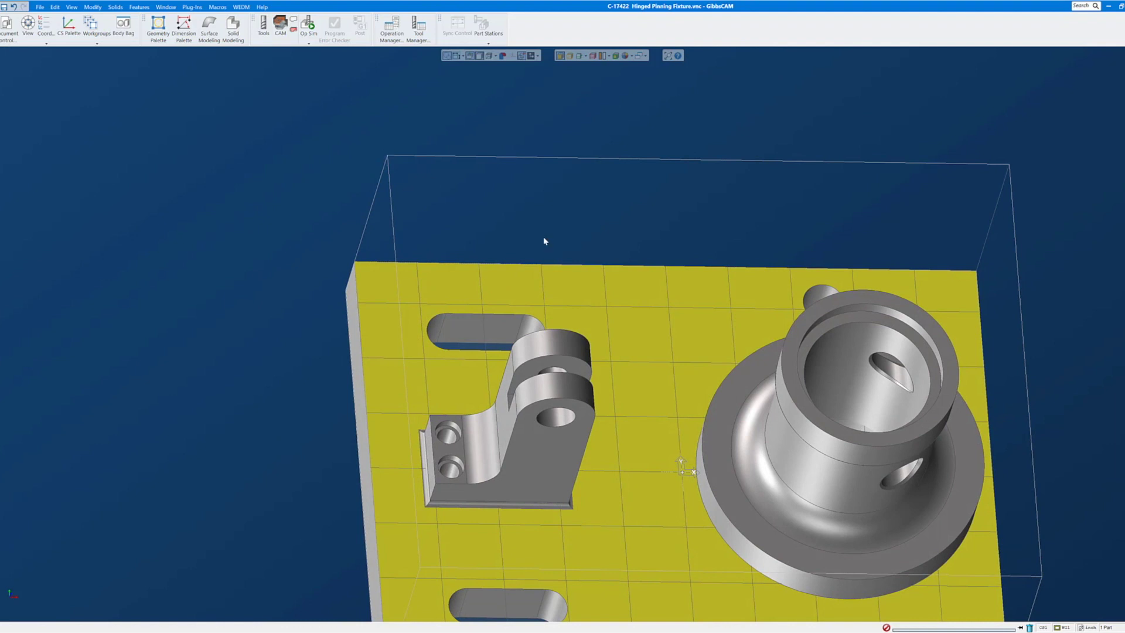
{"action": "left_click", "coordinate": [884, 301]}
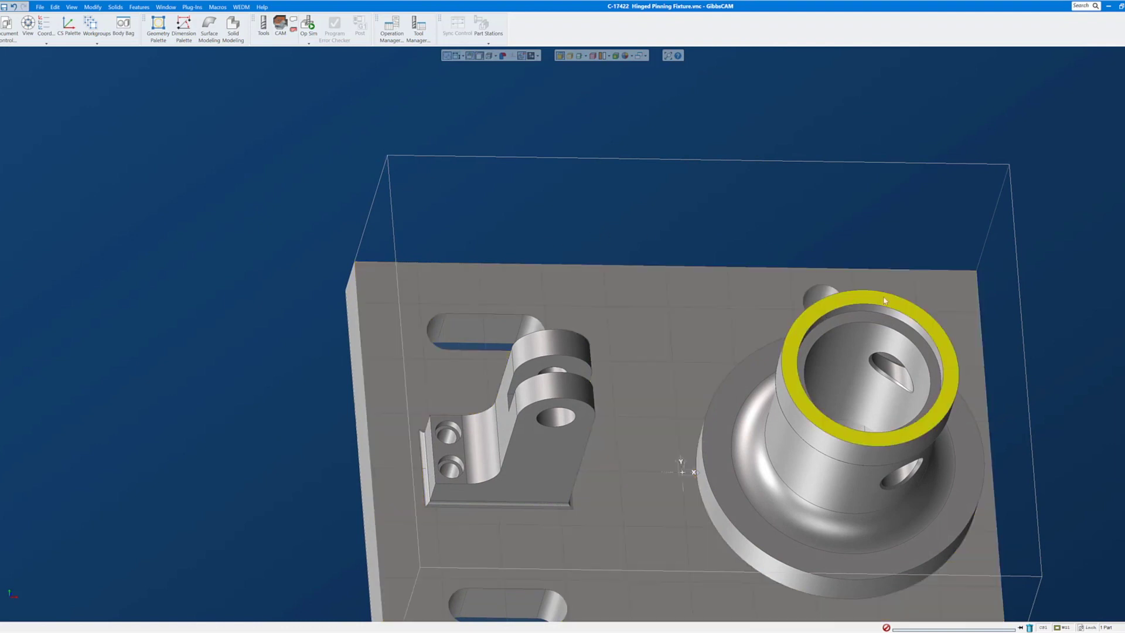
{"action": "left_click", "coordinate": [358, 364]}
{"action": "middle_click_drag", "start_coordinate": [603, 151], "coordinate": [571, 448]}
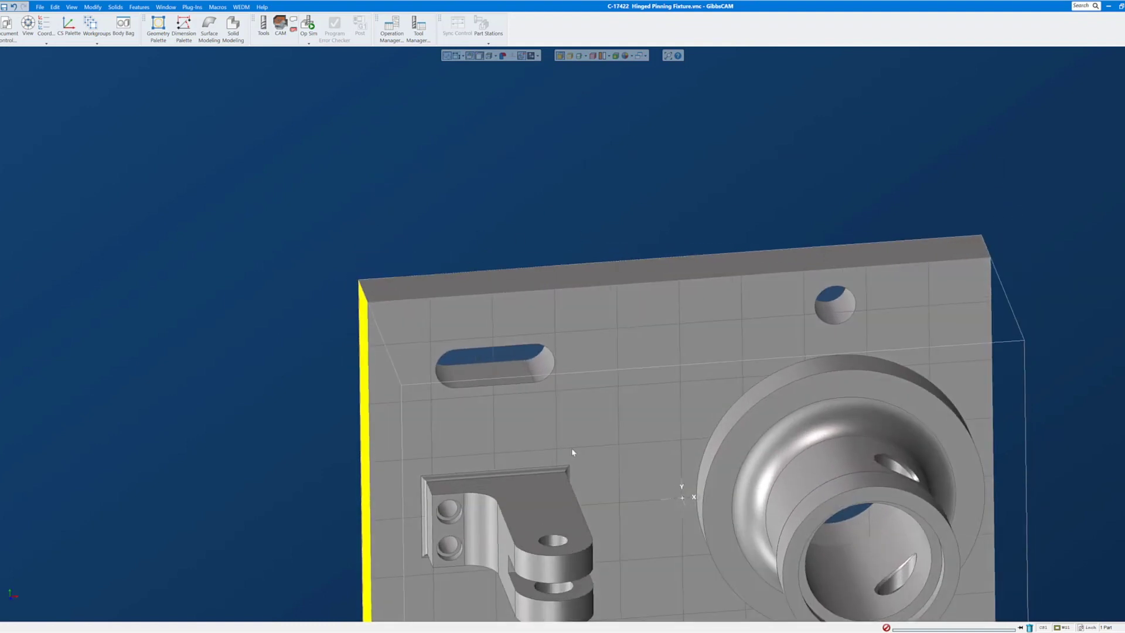
{"action": "left_click", "coordinate": [526, 282]}
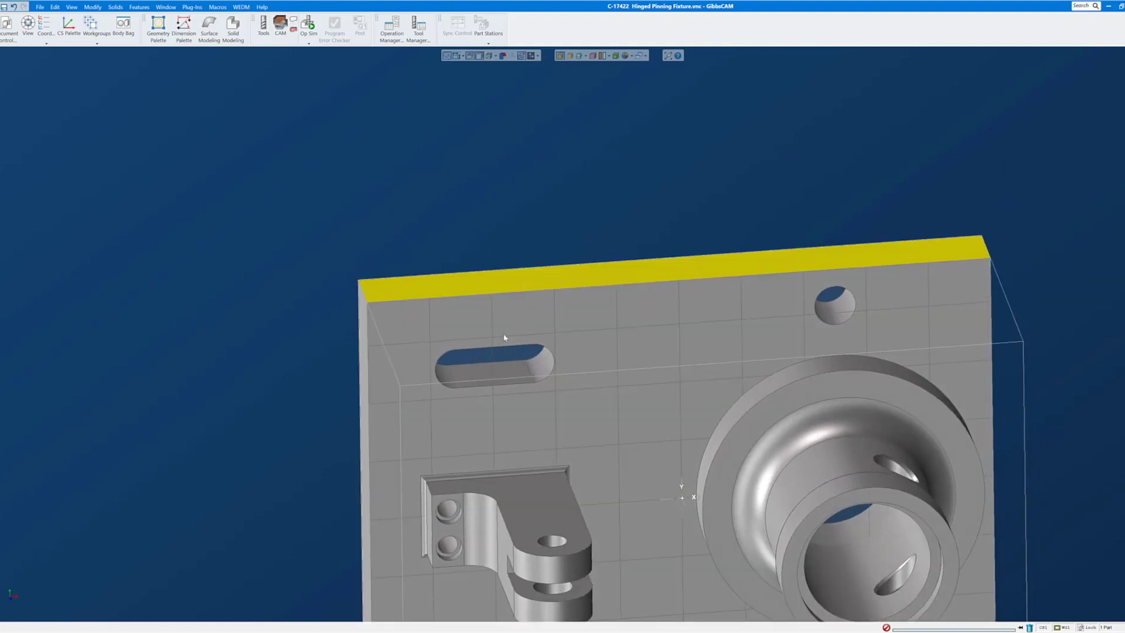
{"action": "left_click", "coordinate": [360, 354]}
{"action": "left_click", "coordinate": [458, 289]}
{"action": "left_click", "coordinate": [878, 496]}
{"action": "middle_click_drag", "start_coordinate": [551, 446], "coordinate": [554, 372]}
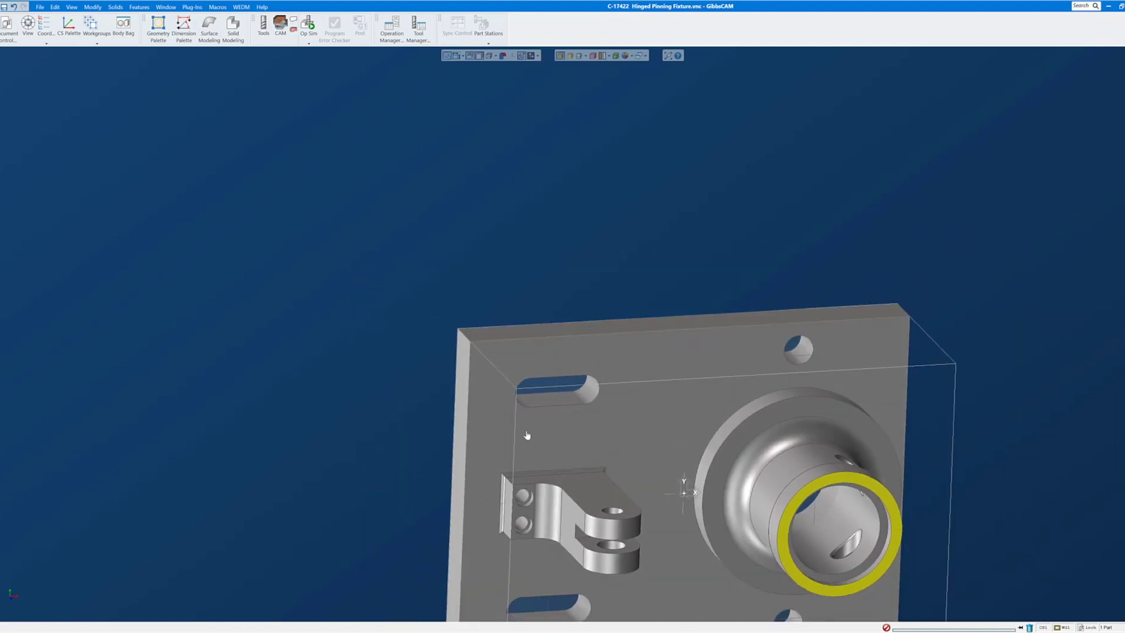
{"action": "middle_click_drag", "start_coordinate": [526, 435], "coordinate": [533, 293]}
{"action": "left_click", "coordinate": [644, 149]}
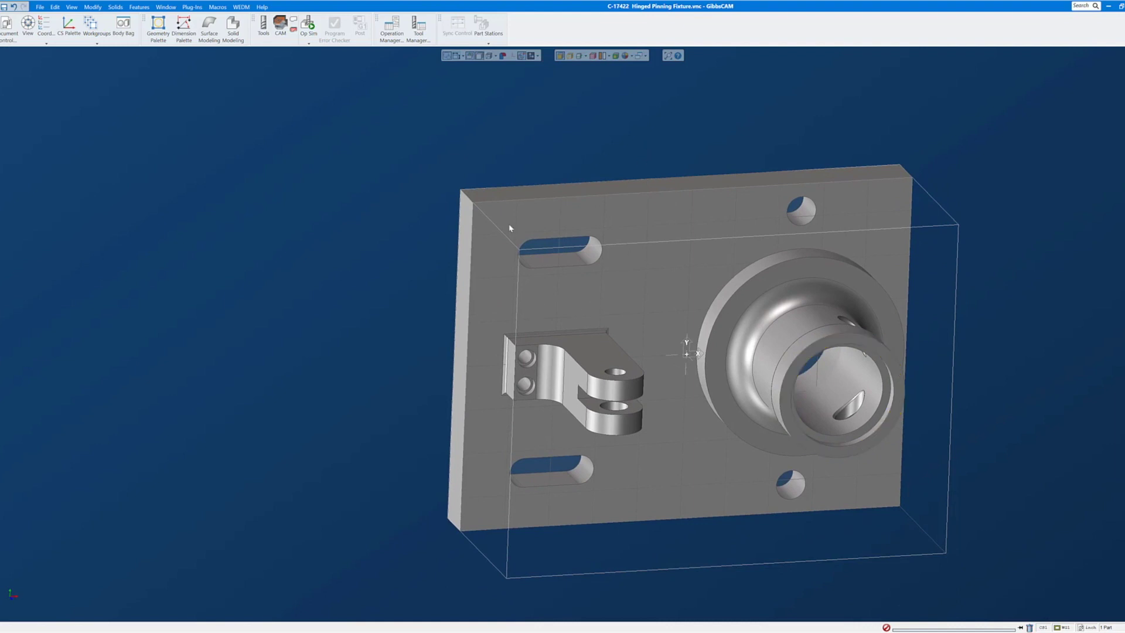
Move the part origin to X -4, Y 3, Z 2.75, taking the Z value from the boss's top ring
{"action": "left_click", "coordinate": [92, 7]}
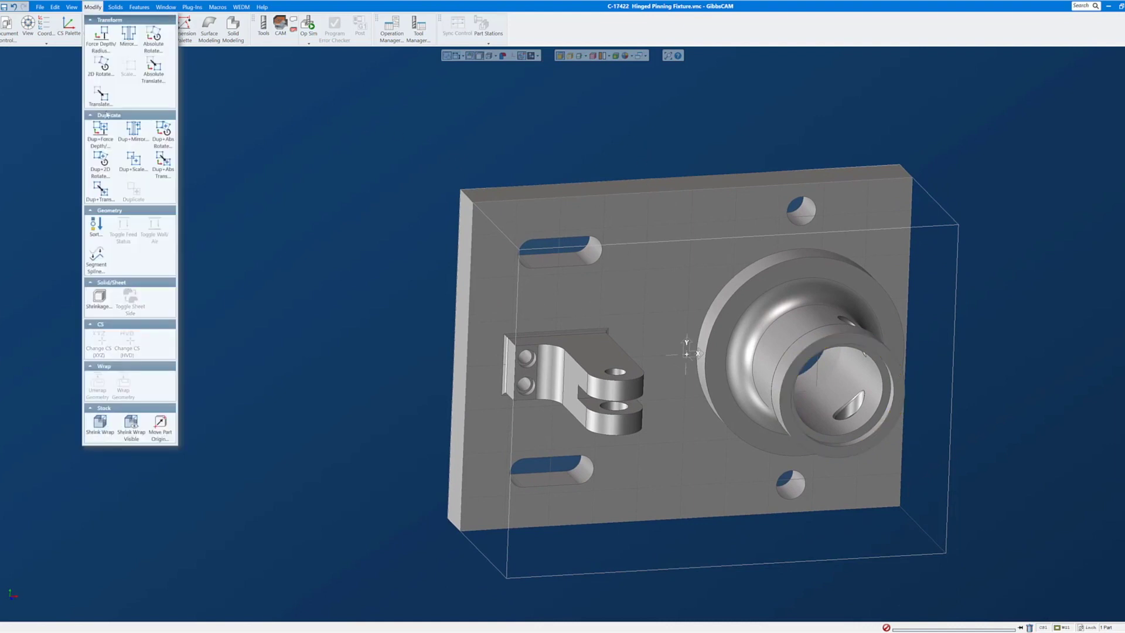
{"action": "left_click", "coordinate": [161, 427]}
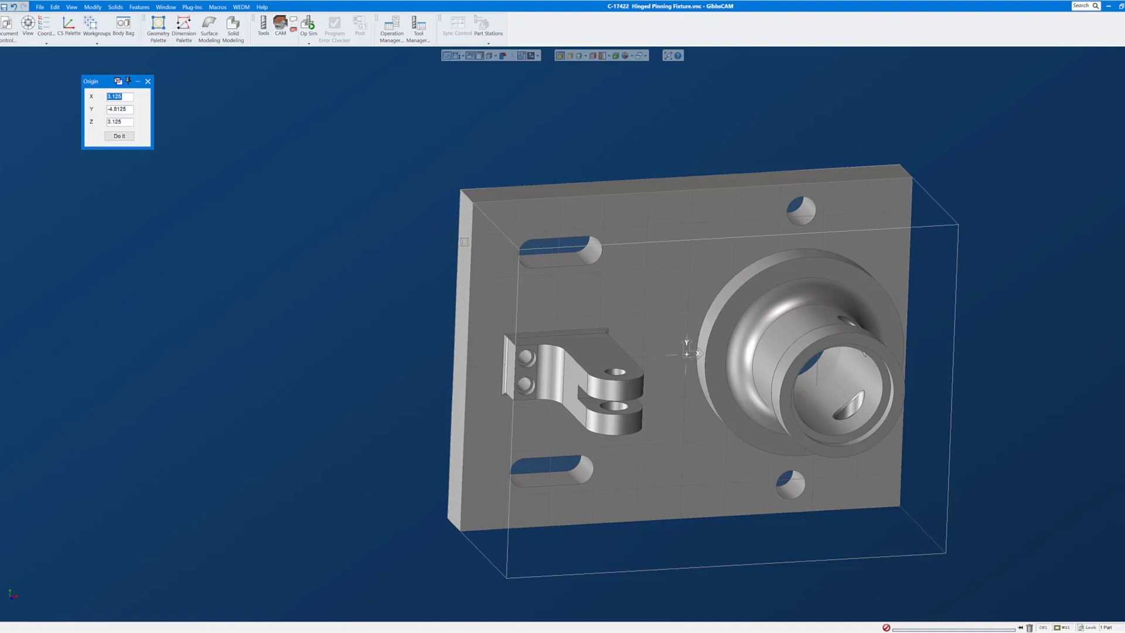
{"action": "type", "text": "-4"}
{"action": "left_click", "coordinate": [127, 109]}
{"action": "key", "text": "BackSpace"}
{"action": "key", "text": "BackSpace"}
{"action": "key", "text": "BackSpace"}
{"action": "key", "text": "BackSpace"}
{"action": "key", "text": "BackSpace"}
{"action": "key", "text": "BackSpace"}
{"action": "key", "text": "BackSpace"}
{"action": "type", "text": "3"}
{"action": "left_click", "coordinate": [129, 122]}
{"action": "left_click", "coordinate": [852, 338], "text": "alt"}
{"action": "left_click", "coordinate": [122, 137]}
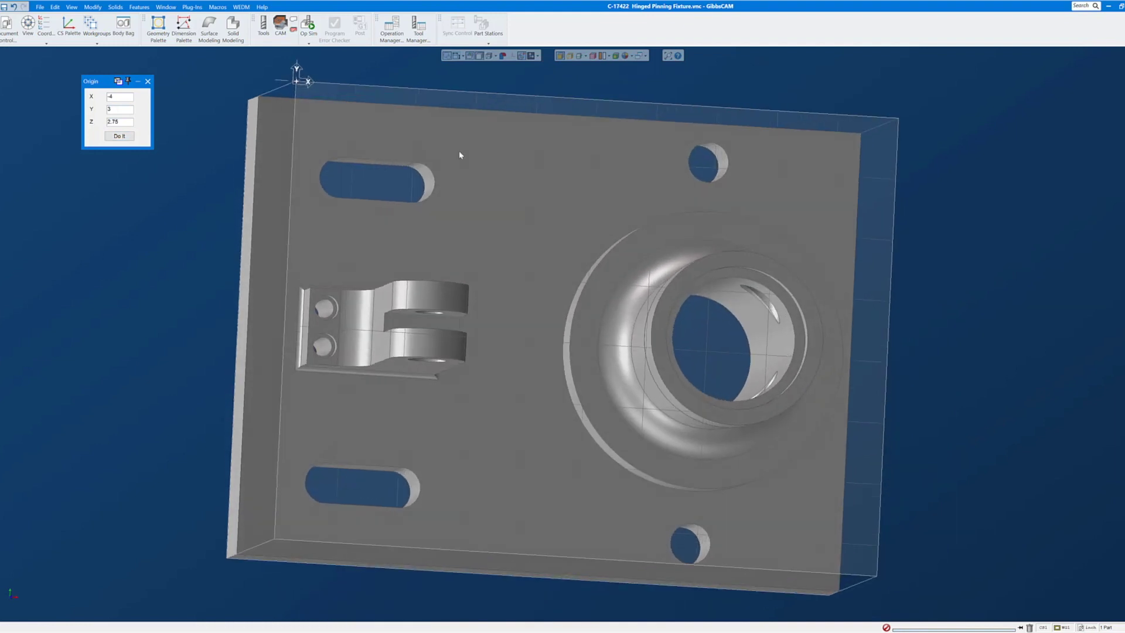
{"action": "scroll", "coordinate": [534, 287], "scroll_direction": "down", "scroll_amount": 3}
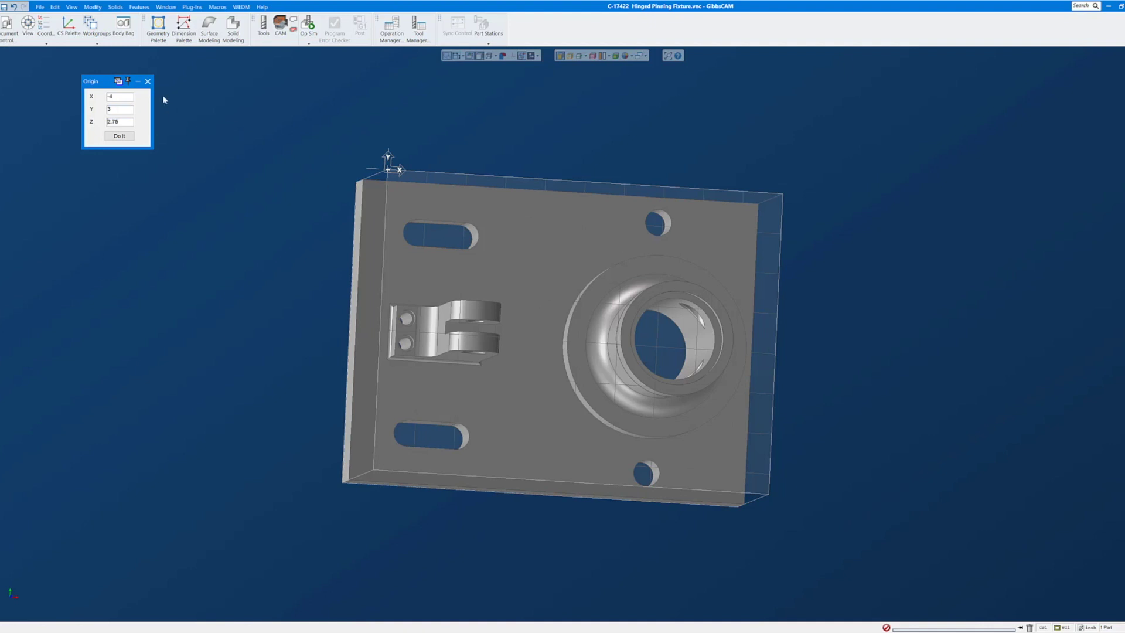
{"action": "left_click", "coordinate": [147, 81]}
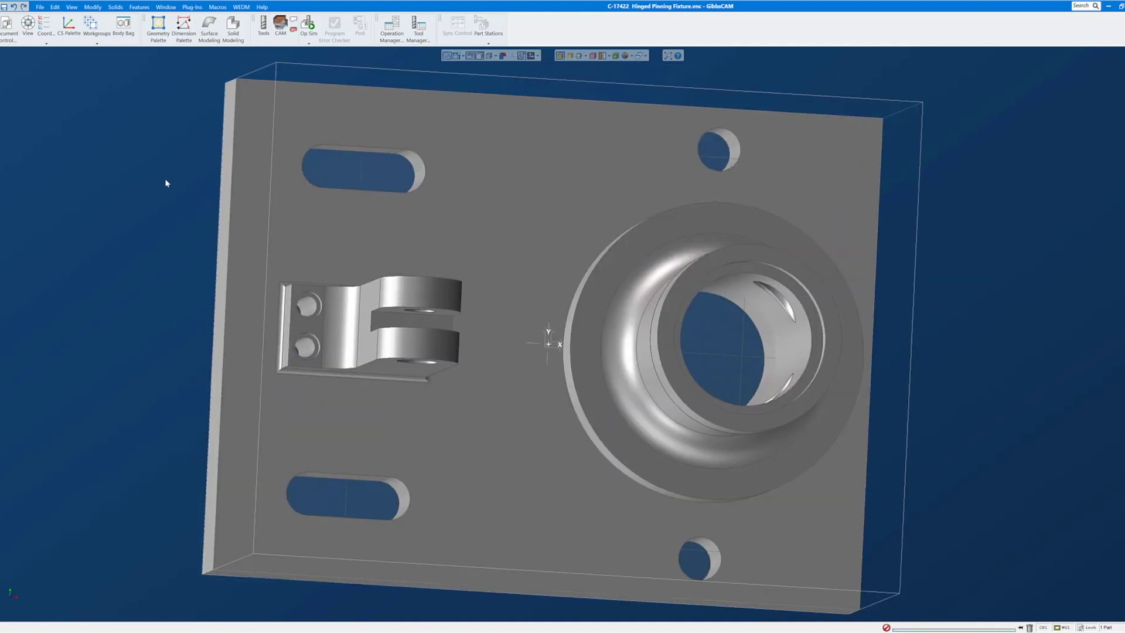
Undo the origin, stock, rotation and face-alignment changes on the fixture and show it in the home view
{"action": "key", "text": "ctrl+z"}
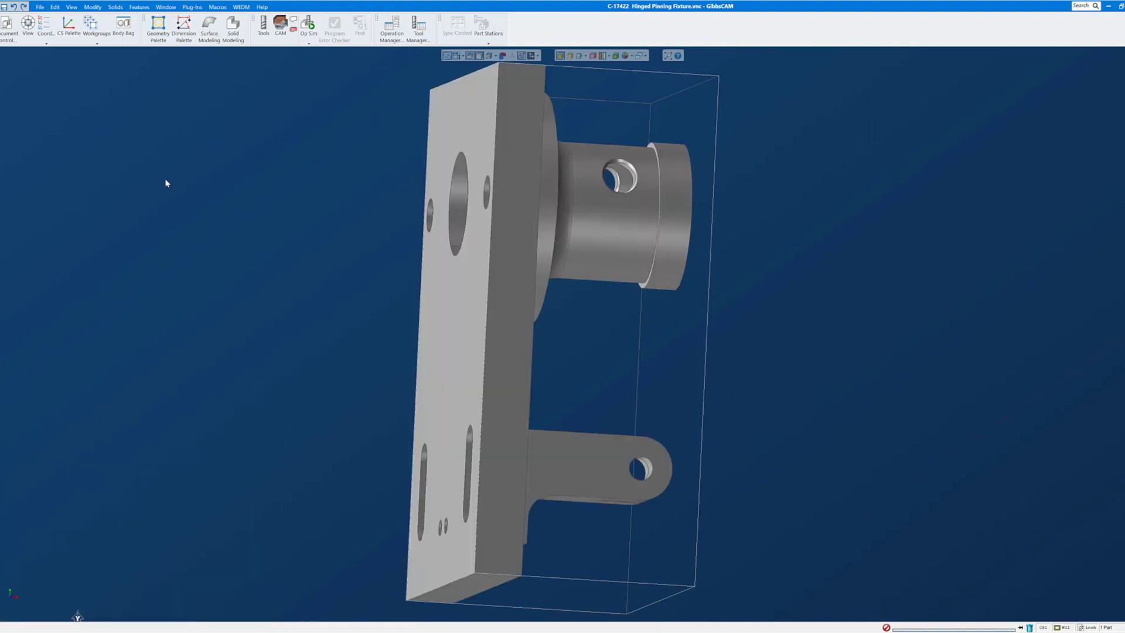
{"action": "key", "text": "ctrl+h"}
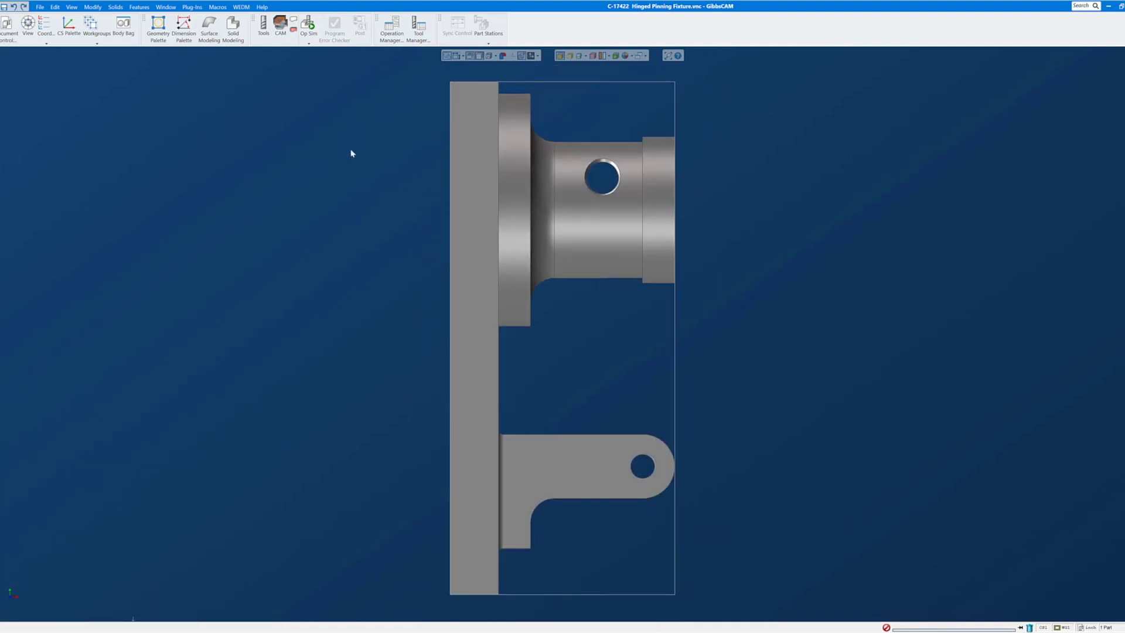
{"action": "scroll", "coordinate": [622, 324], "scroll_direction": "down", "scroll_amount": 2}
{"action": "scroll", "coordinate": [621, 321], "scroll_direction": "down", "scroll_amount": 2}
{"action": "scroll", "coordinate": [653, 316], "scroll_direction": "up", "scroll_amount": 1}
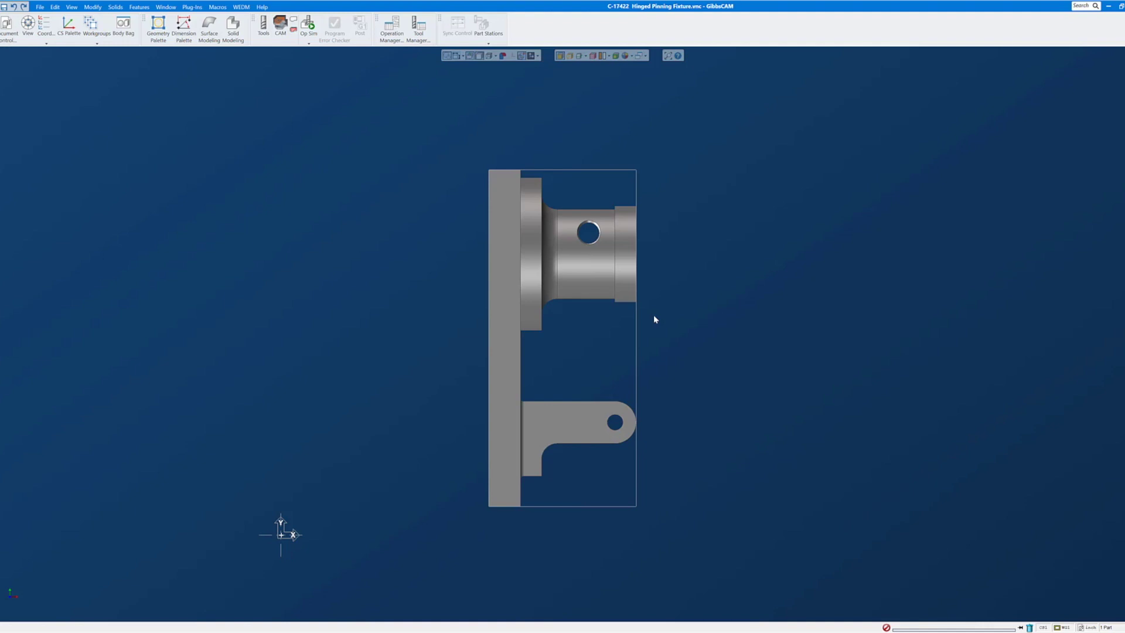
Examine the boss's inner bore and the plate's large face as possible alignment references for the fixture
{"action": "middle_click_drag", "start_coordinate": [680, 442], "coordinate": [538, 254]}
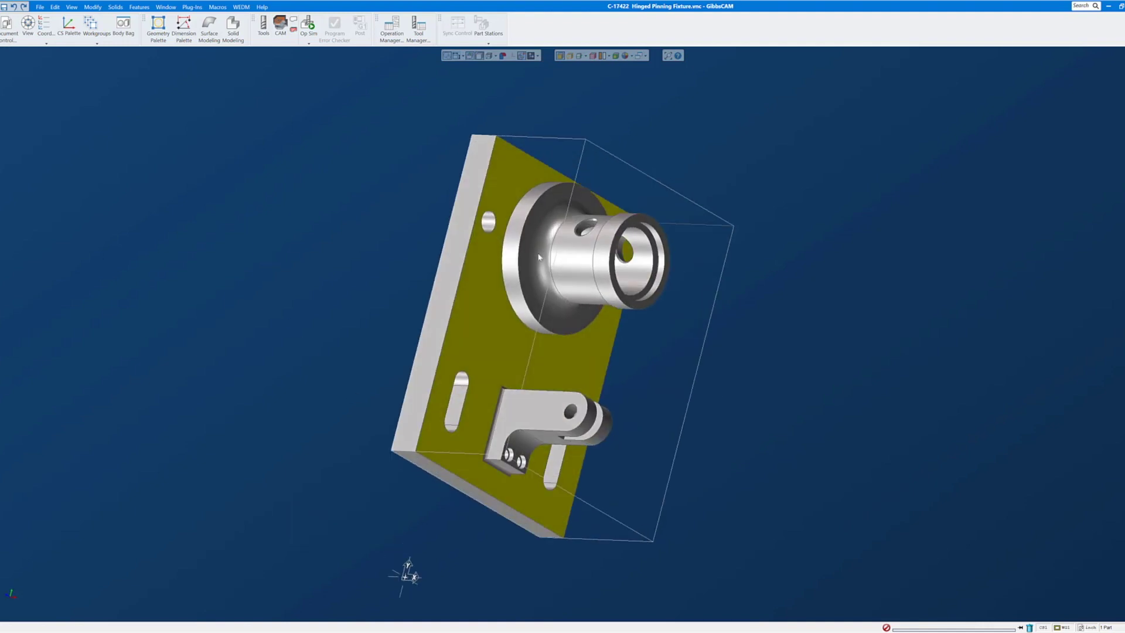
{"action": "left_click", "coordinate": [642, 271]}
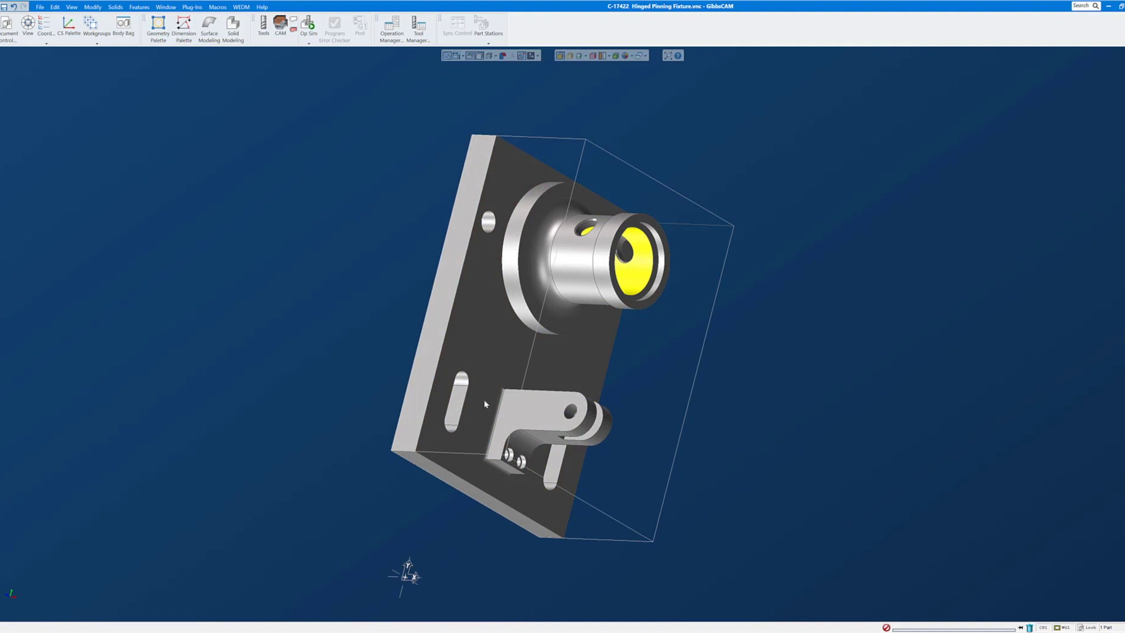
{"action": "middle_click_drag", "start_coordinate": [551, 539], "coordinate": [448, 380]}
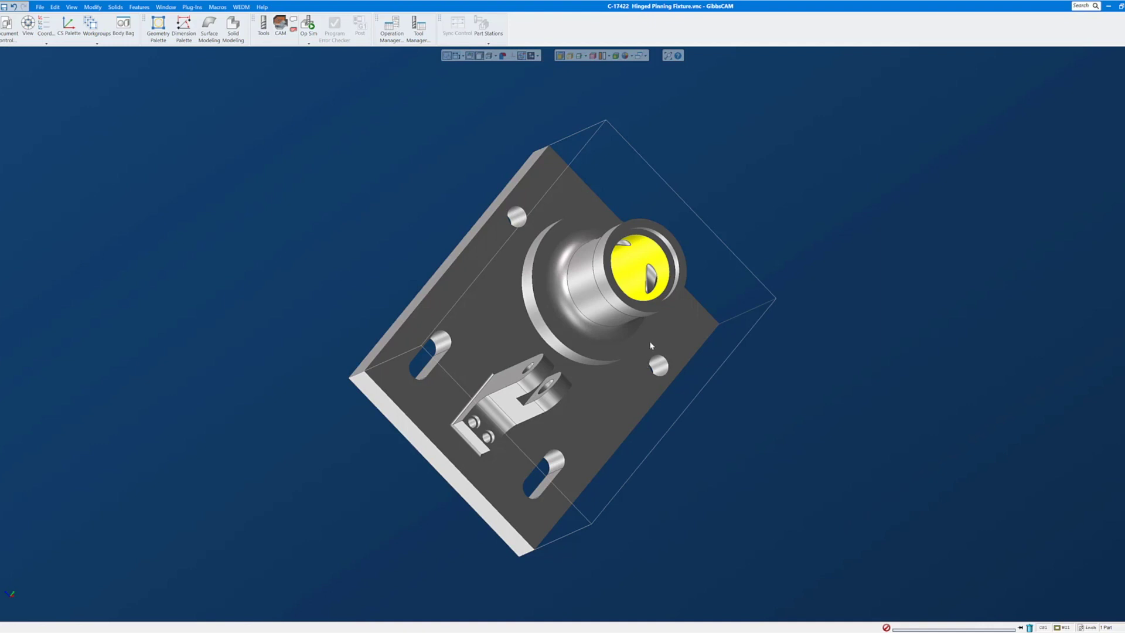
{"action": "left_click", "coordinate": [718, 161]}
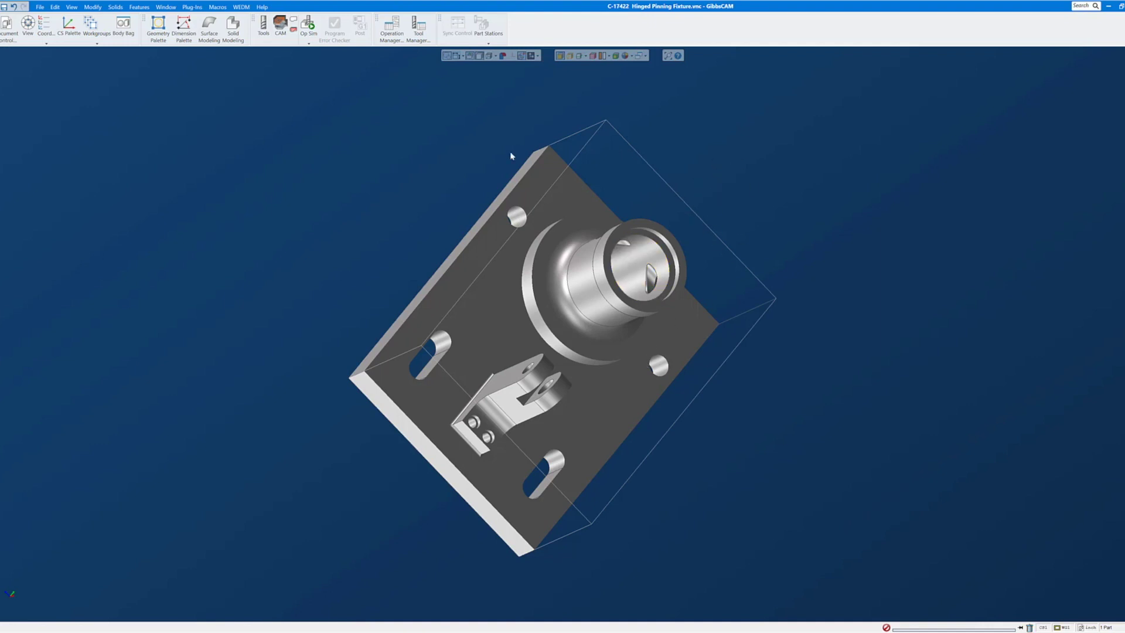
{"action": "key", "text": "ctrl+h"}
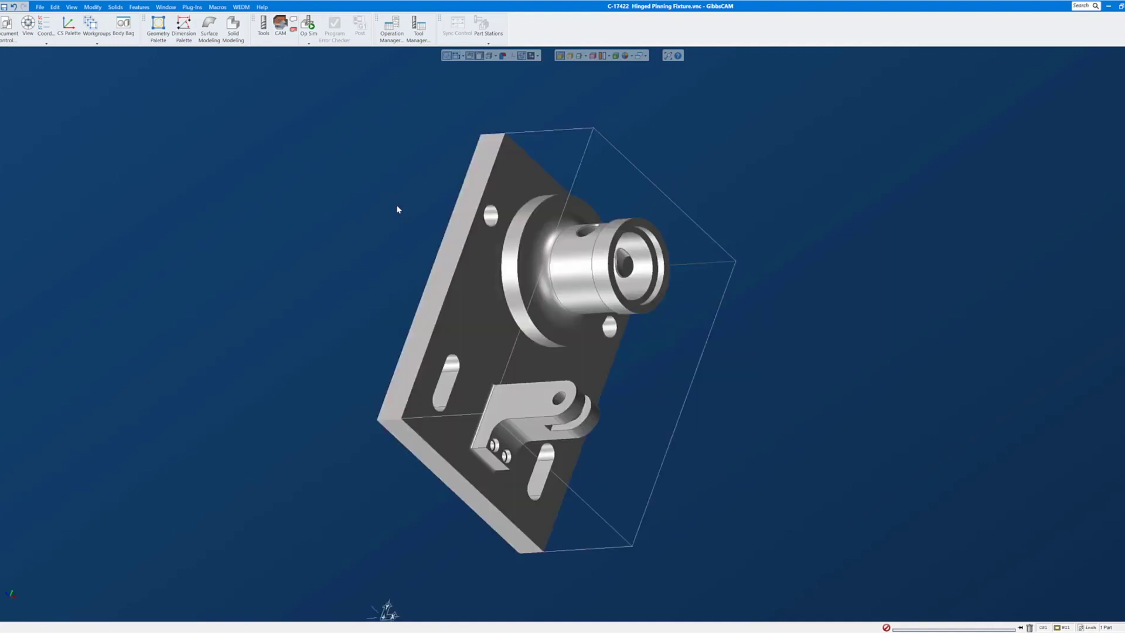
{"action": "middle_click_drag", "start_coordinate": [662, 319], "coordinate": [504, 293]}
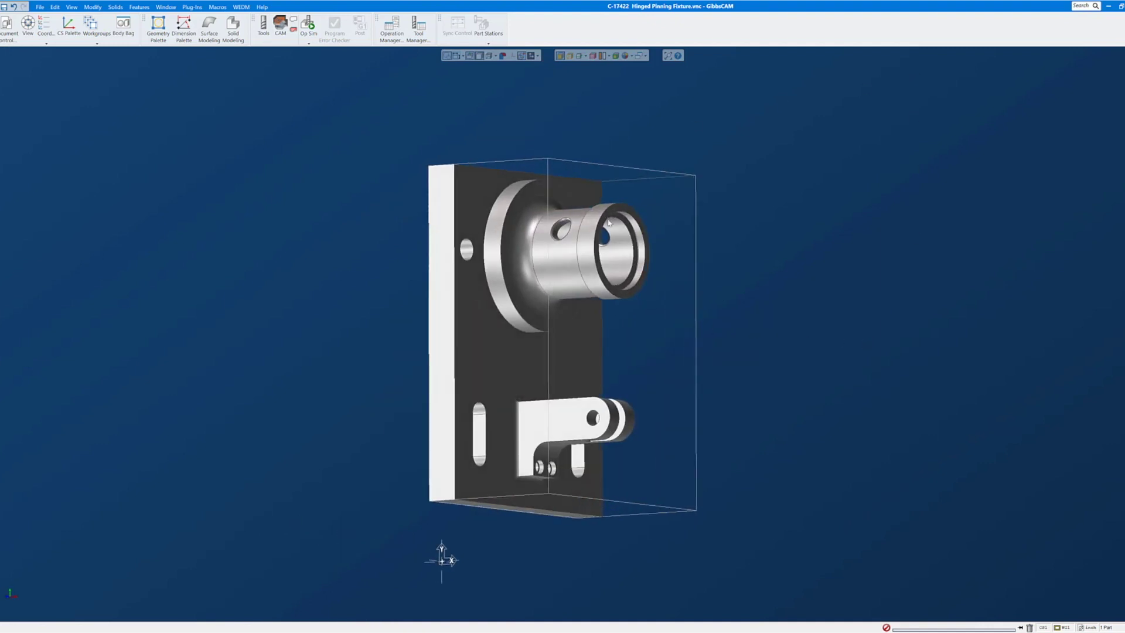
{"action": "left_click", "coordinate": [512, 359]}
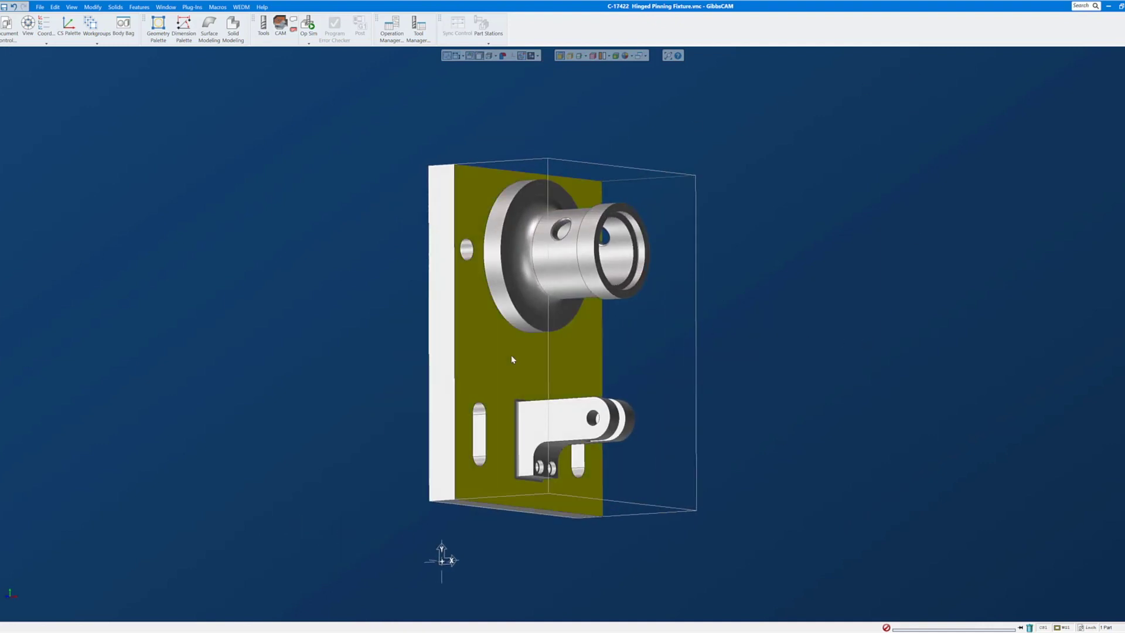
Align the boss's top ring face to the coordinate system and show the fixture in the home view
{"action": "left_click", "coordinate": [629, 214]}
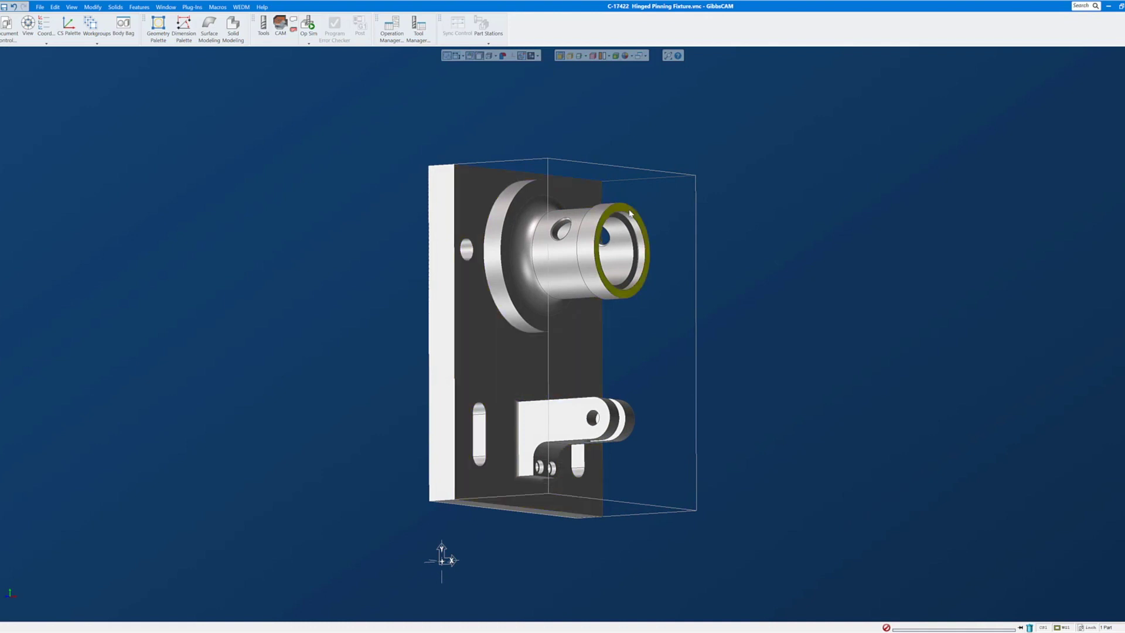
{"action": "right_click", "coordinate": [630, 213]}
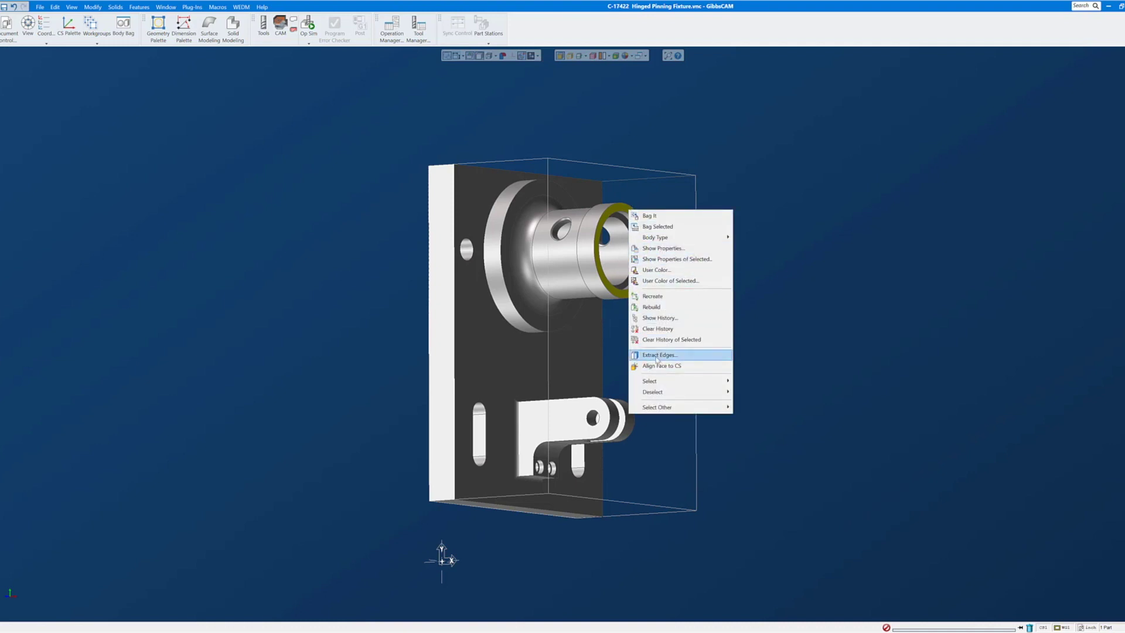
{"action": "left_click", "coordinate": [659, 367]}
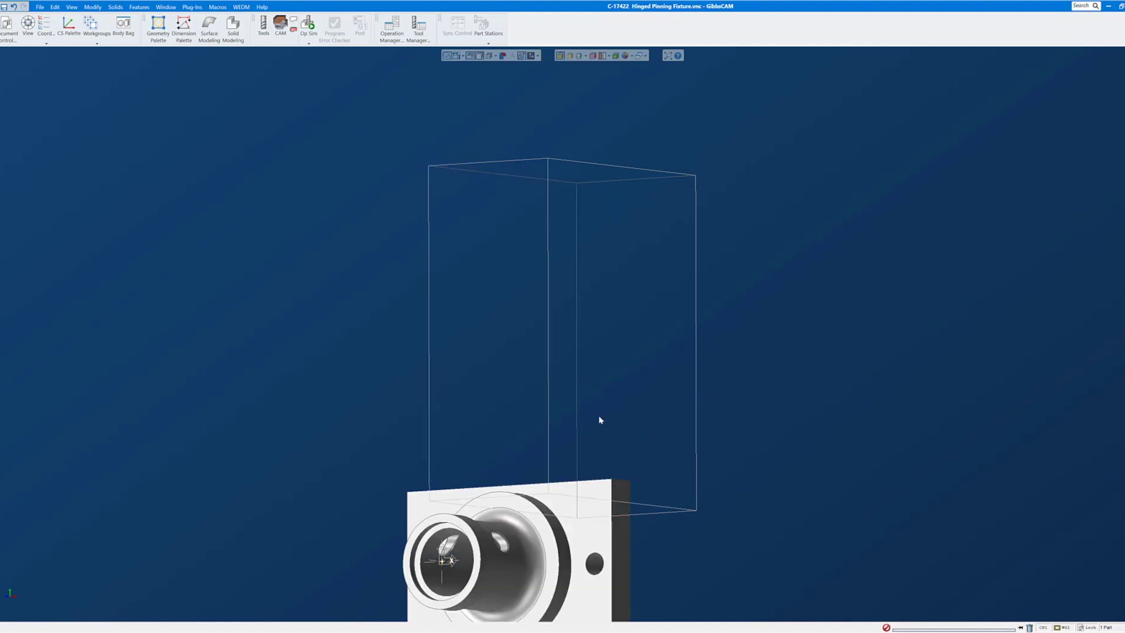
{"action": "key", "text": "ctrl+h"}
{"action": "middle_click_drag", "start_coordinate": [436, 388], "coordinate": [608, 170]}
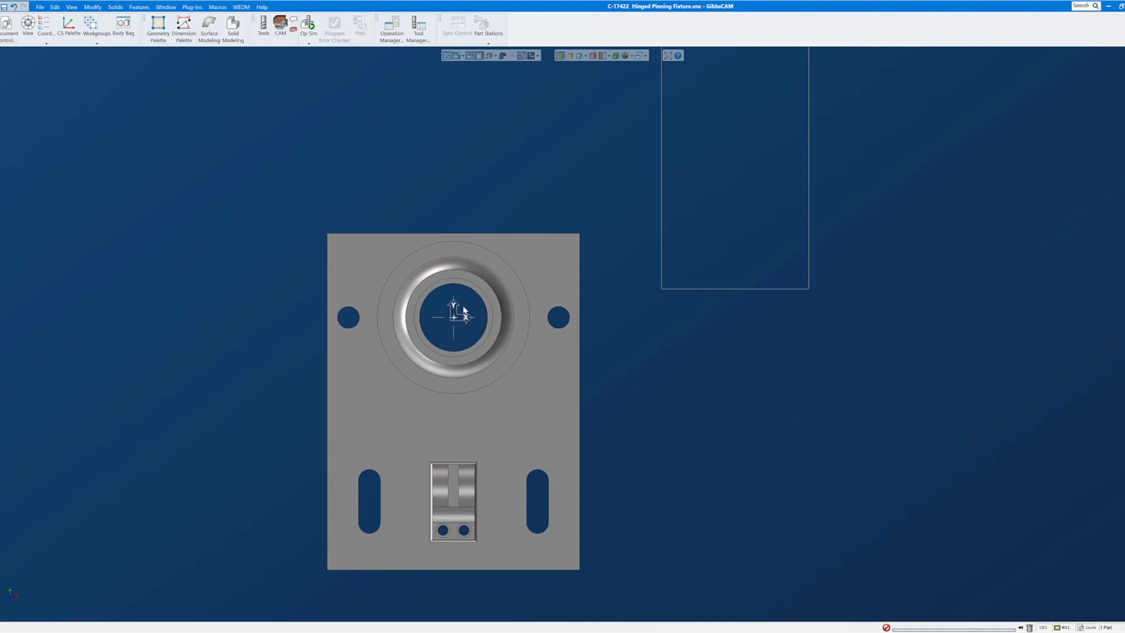
Rotate the fixture 90 degrees clockwise around X 0, Y 0 with 2D Rotate
{"action": "left_click", "coordinate": [494, 413]}
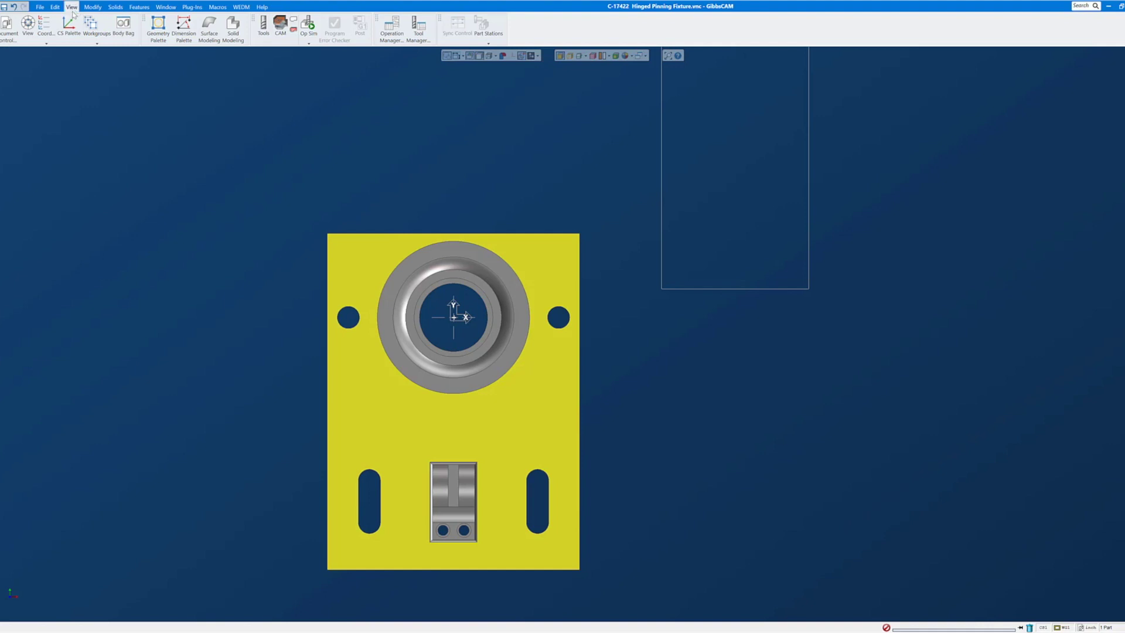
{"action": "left_click", "coordinate": [92, 7]}
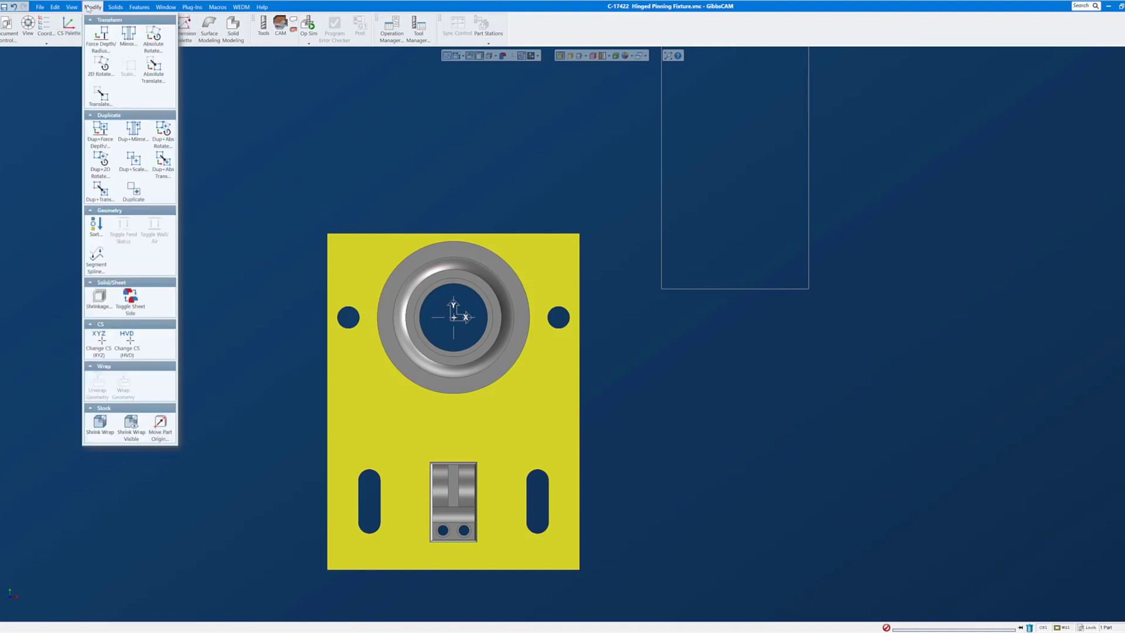
{"action": "left_click", "coordinate": [106, 80]}
{"action": "left_click", "coordinate": [91, 211]}
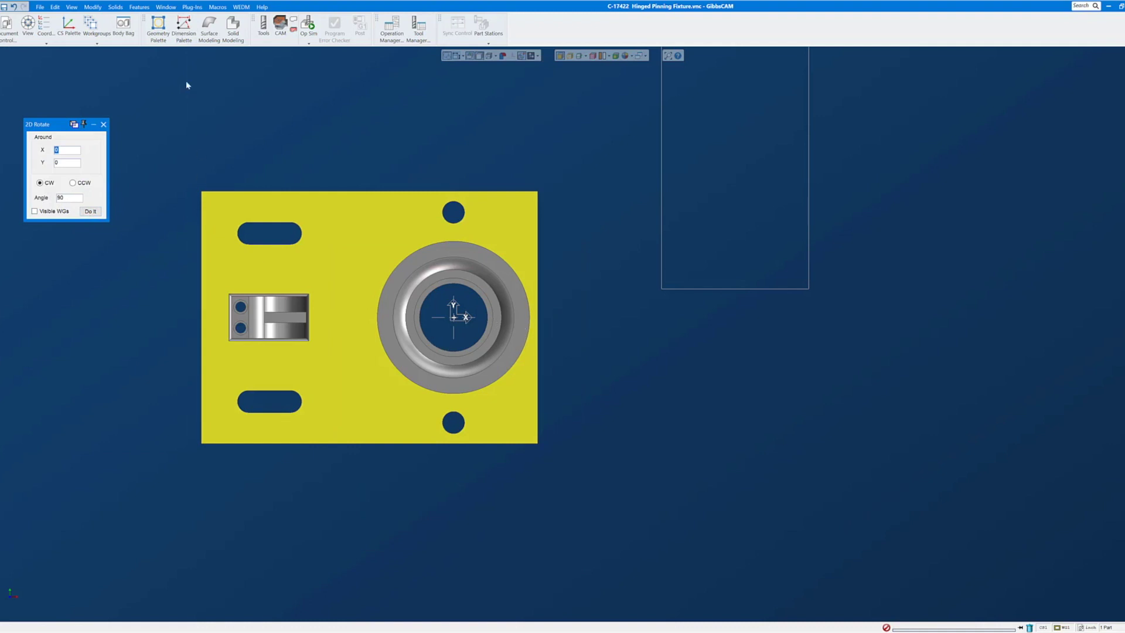
{"action": "left_click", "coordinate": [104, 124]}
Shrink-wrap the stock around the rotated fixture and check the fit from an angled view
{"action": "left_click", "coordinate": [92, 7]}
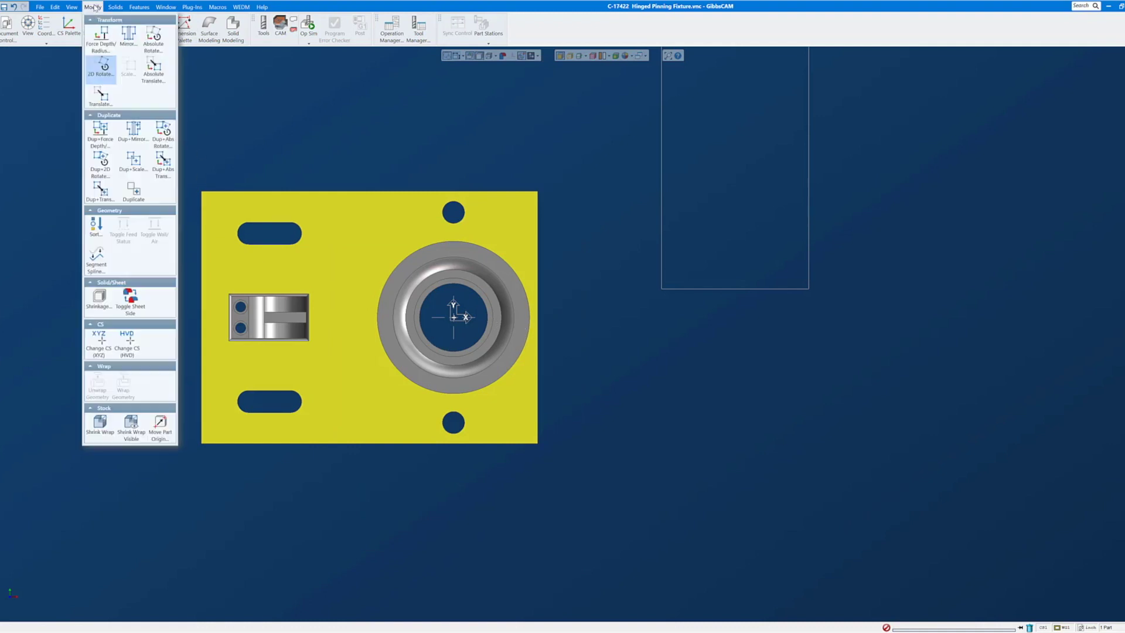
{"action": "left_click", "coordinate": [97, 429]}
{"action": "scroll", "coordinate": [513, 484], "scroll_direction": "down", "scroll_amount": 2}
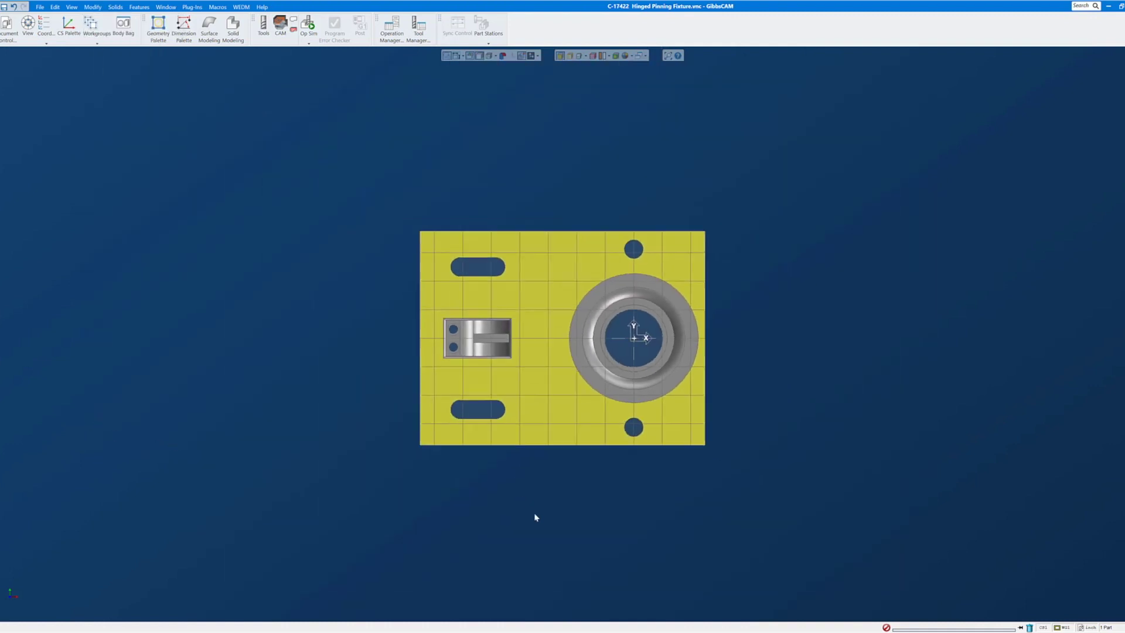
{"action": "middle_click_drag", "start_coordinate": [535, 517], "coordinate": [532, 372]}
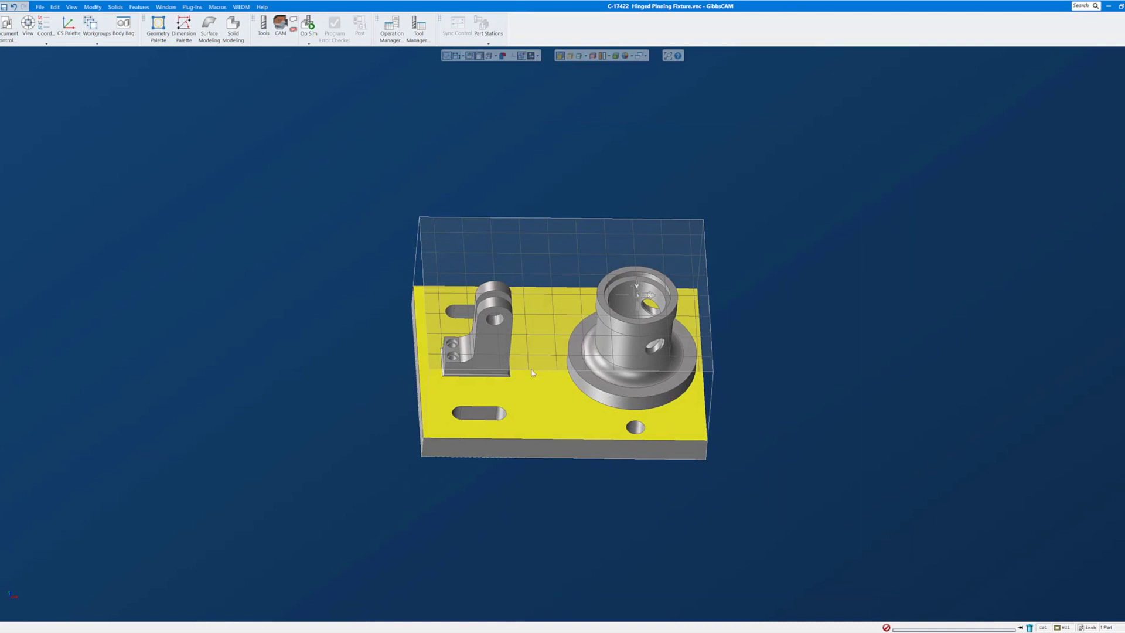